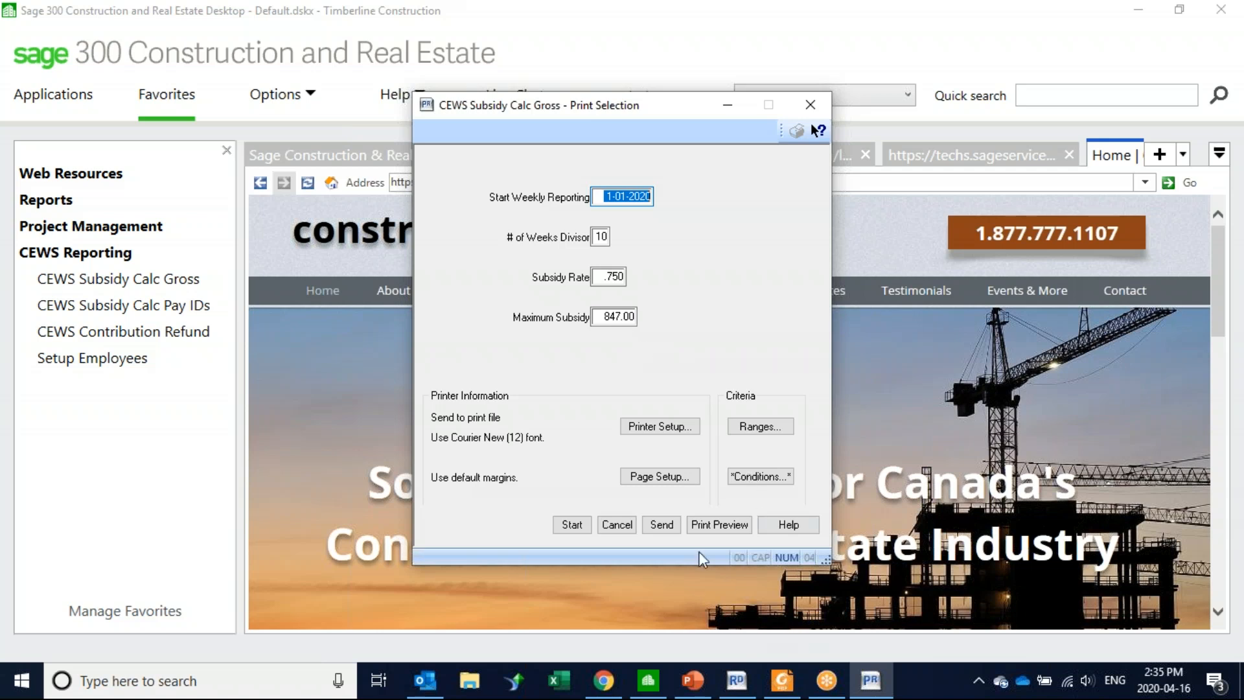
Cancel the CEWS Subsidy Calc Gross print selection and switch to Foxit Reader to read the sample report's employee weekly wages
click(619, 525)
click(782, 681)
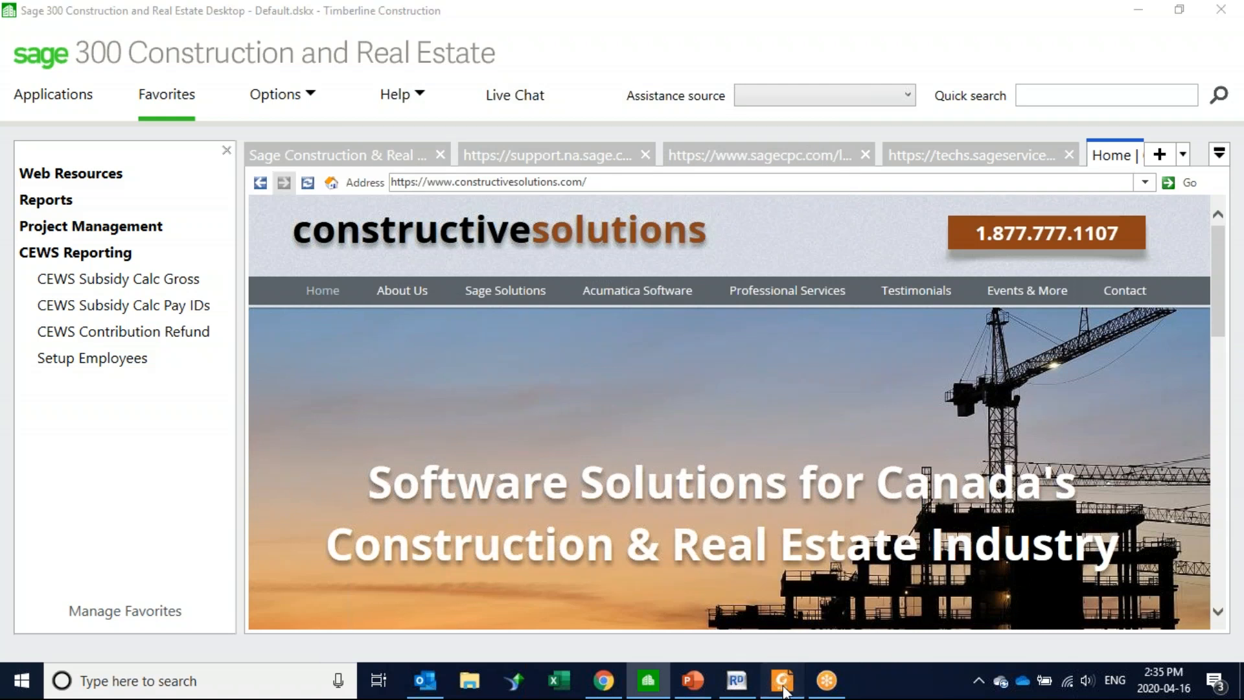
scroll(614, 445, down, 1)
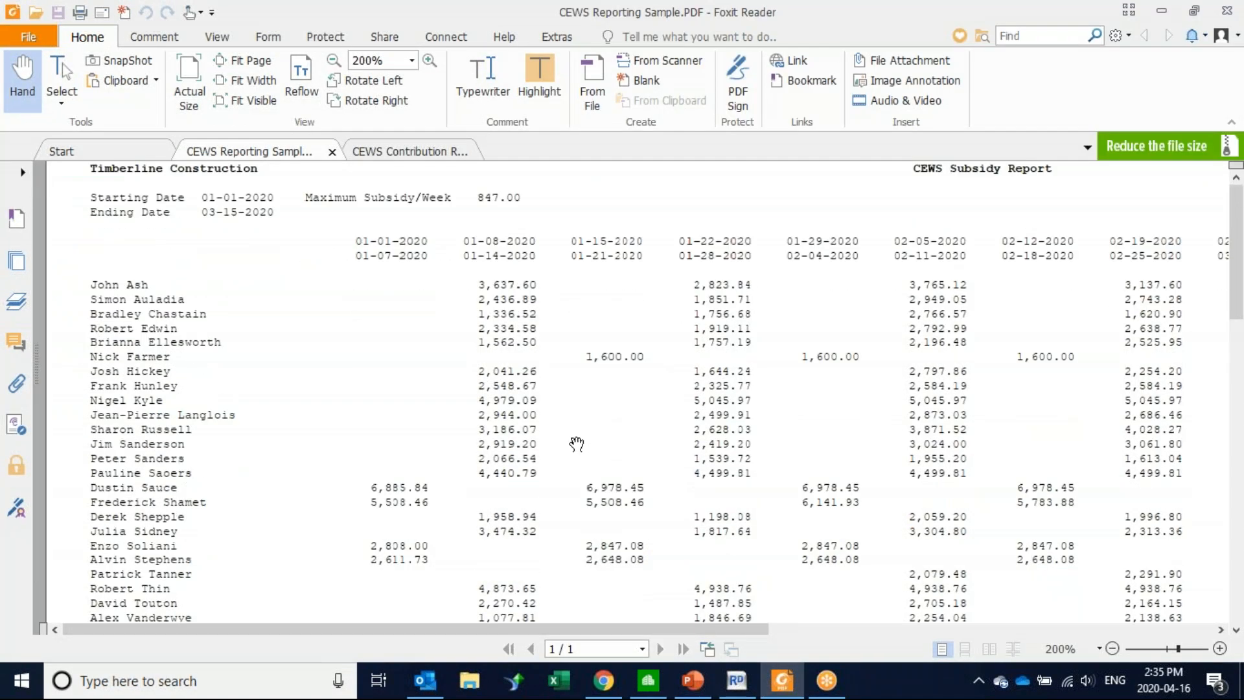
scroll(578, 445, up, 1)
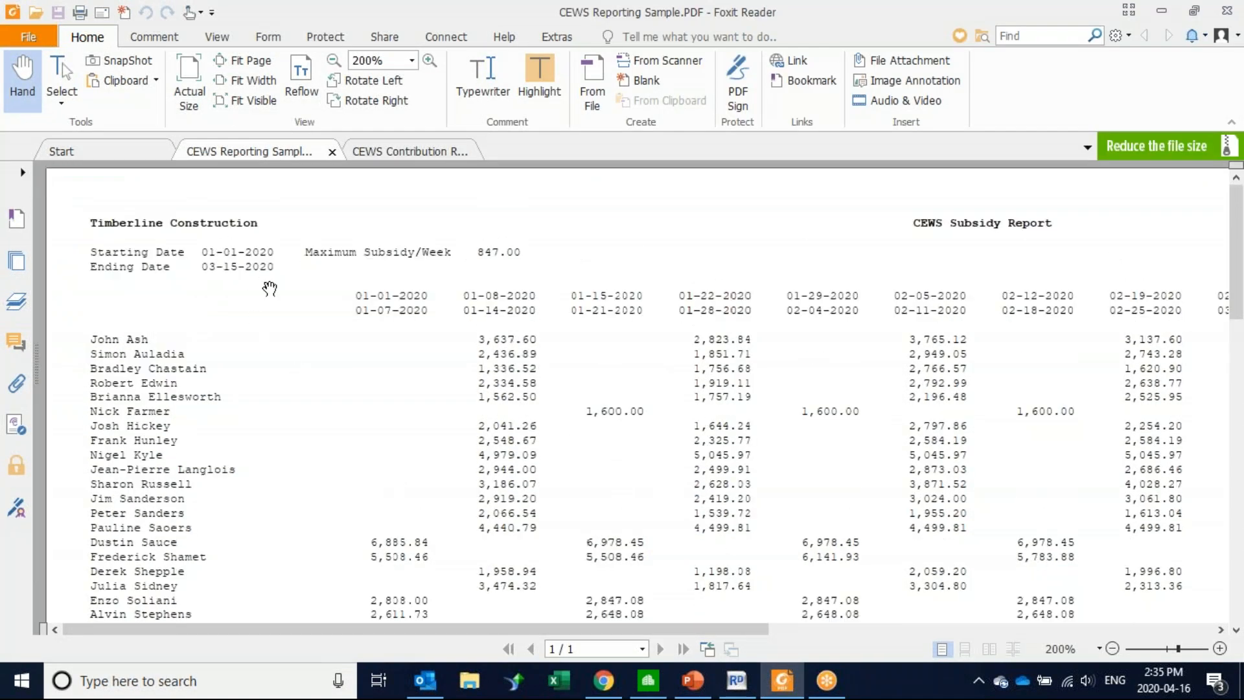
scroll(445, 333, down, 3)
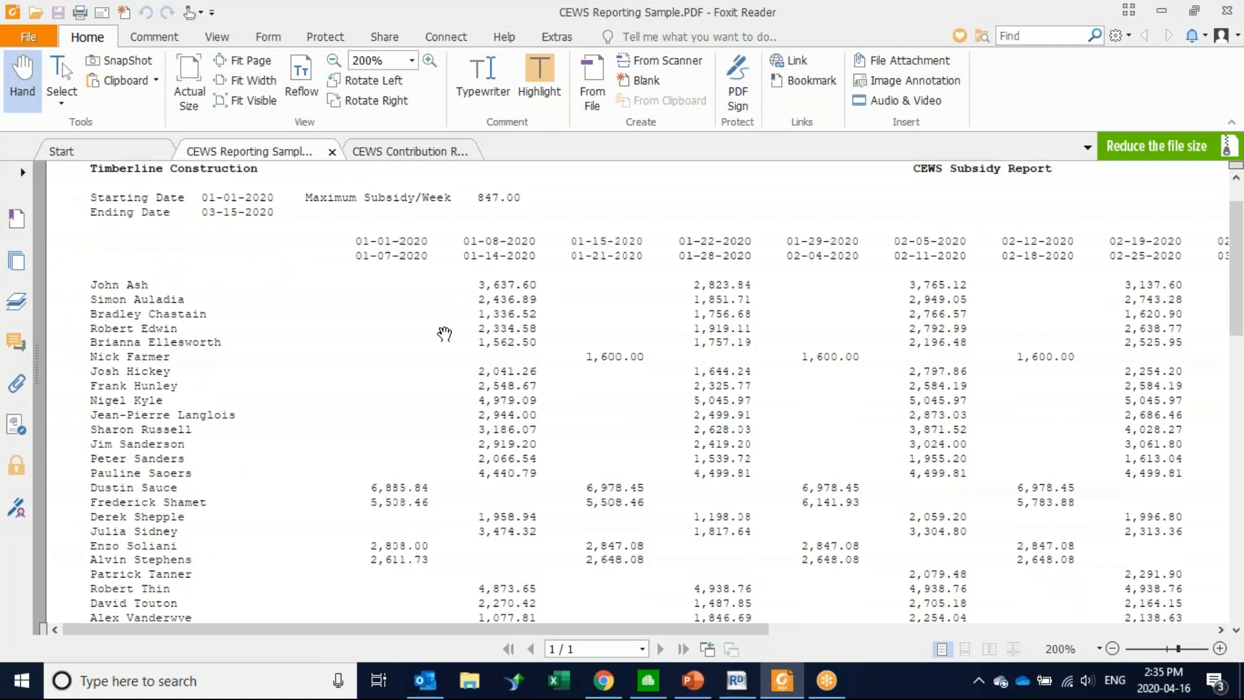
scroll(444, 334, up, 2)
scroll(444, 334, down, 2)
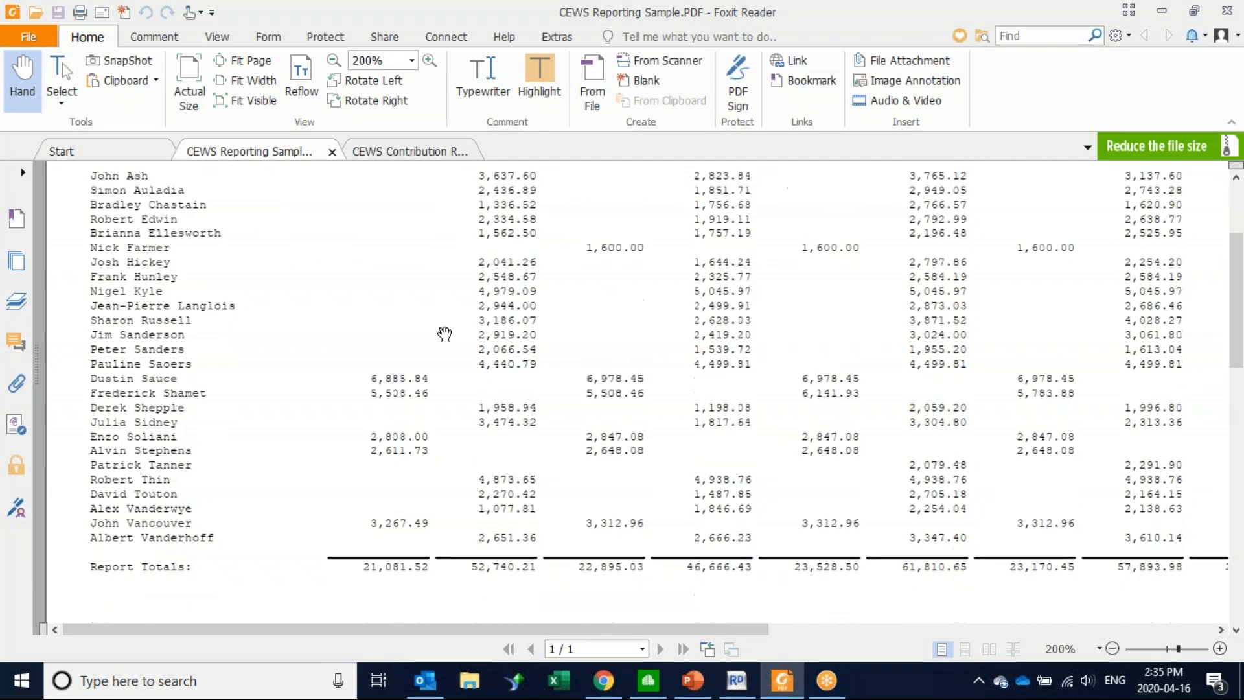
scroll(356, 339, up, 1)
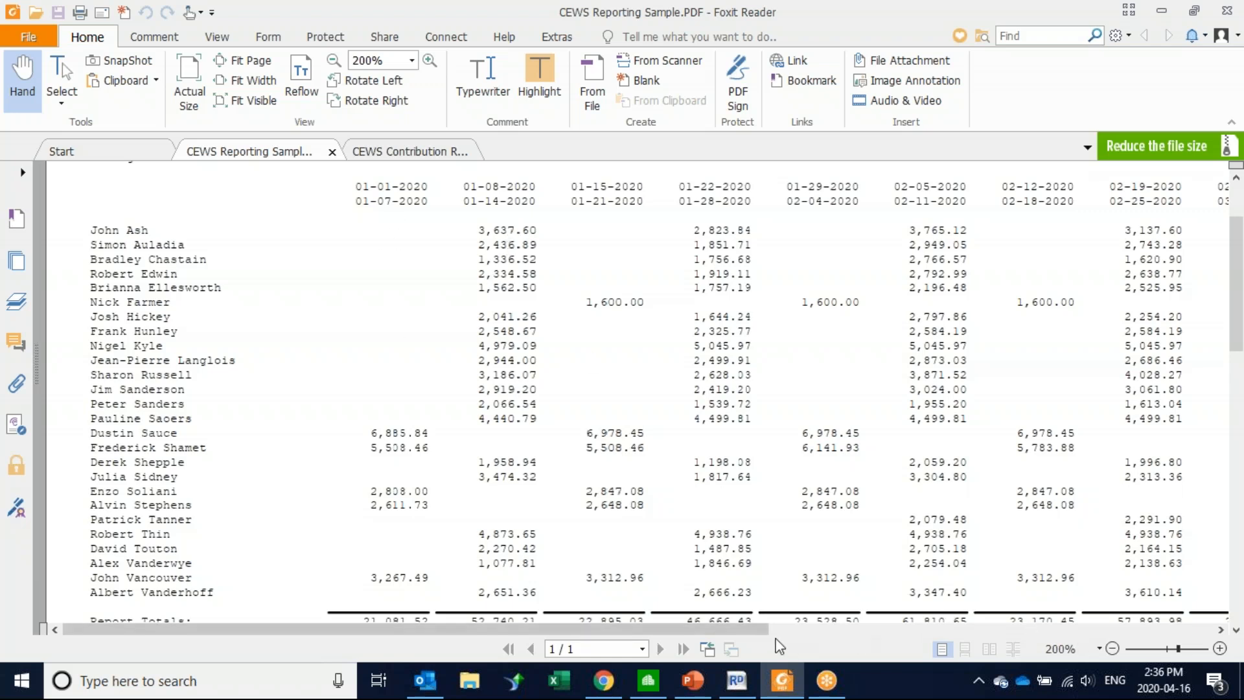
Compare the weekly wage columns with the Total Wages, Average Weekly, CEWS Benefit and # Weeks columns of the sample report
drag(766, 628, 1132, 620)
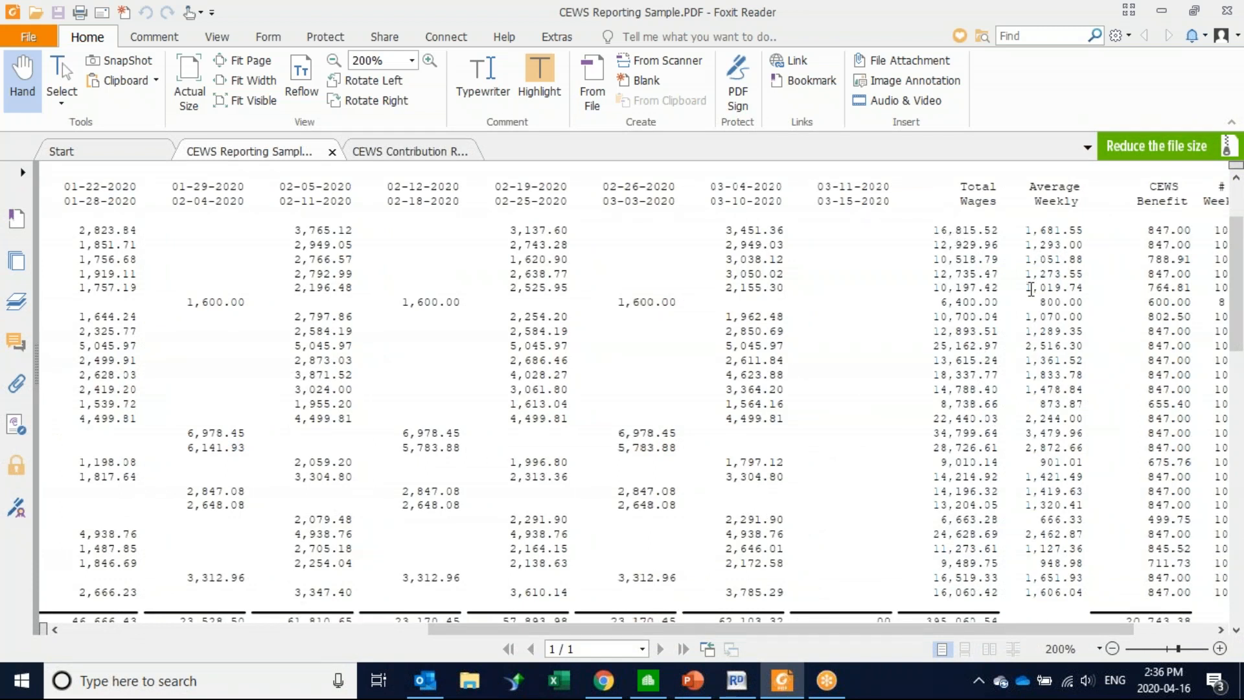
drag(941, 632, 1016, 631)
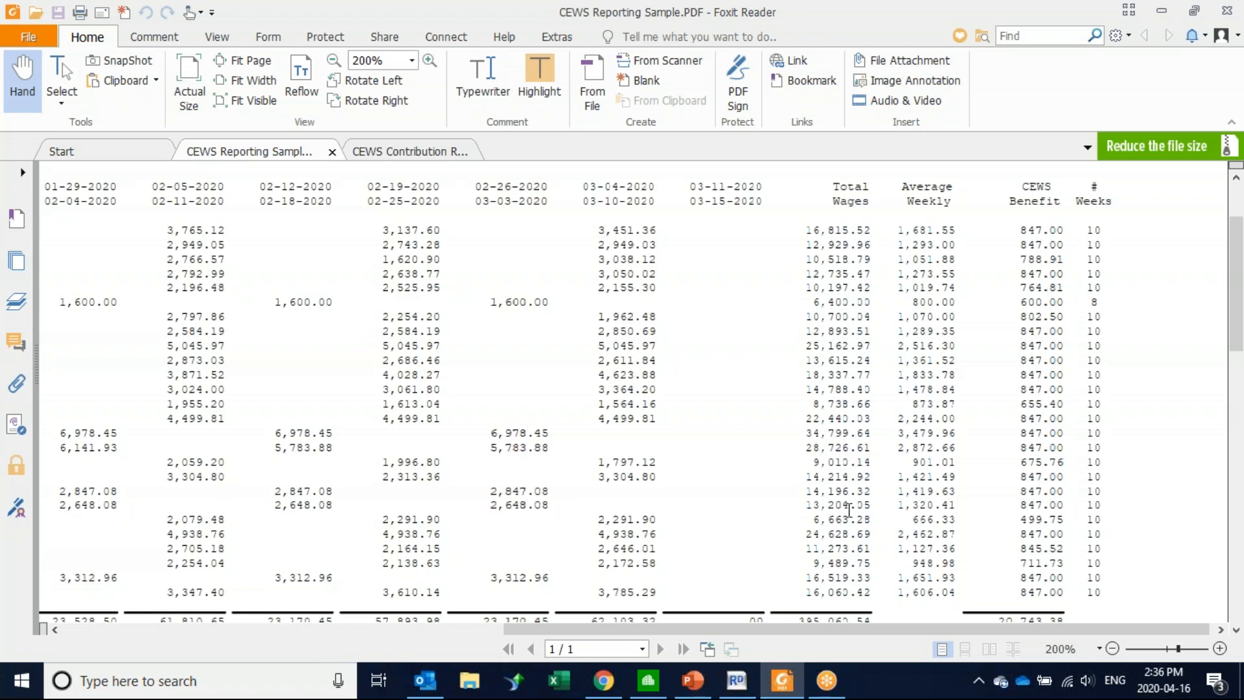
drag(806, 631, 567, 634)
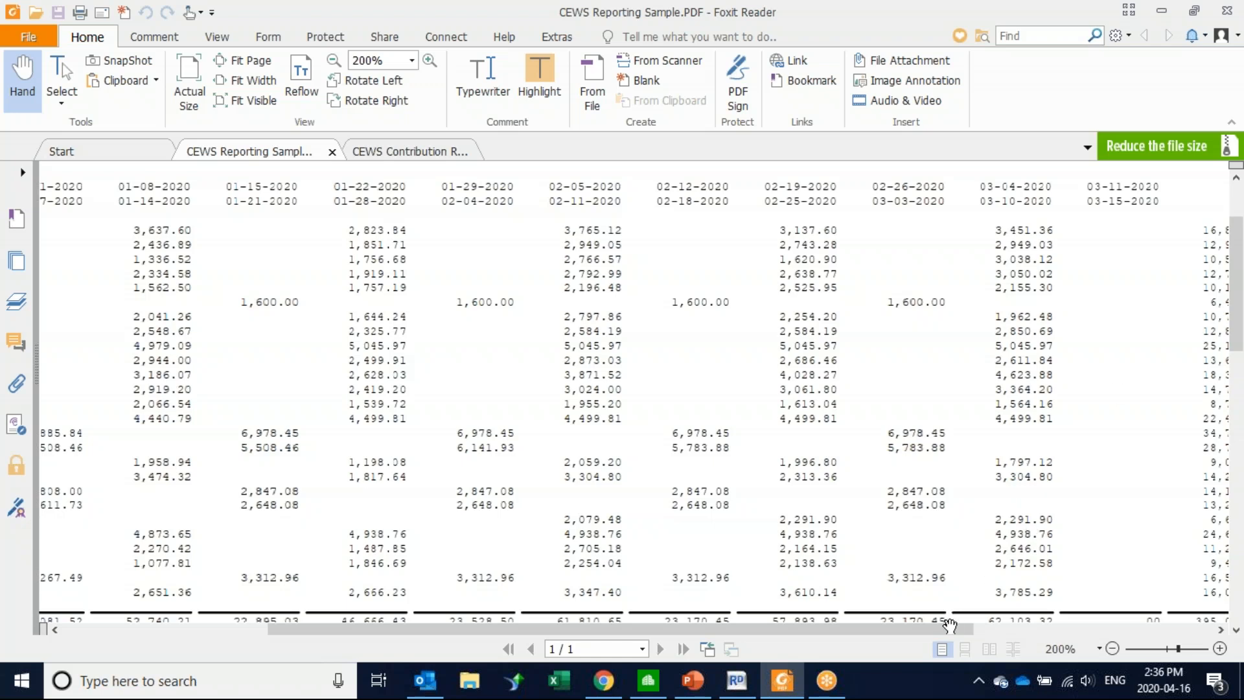
drag(964, 625, 1176, 624)
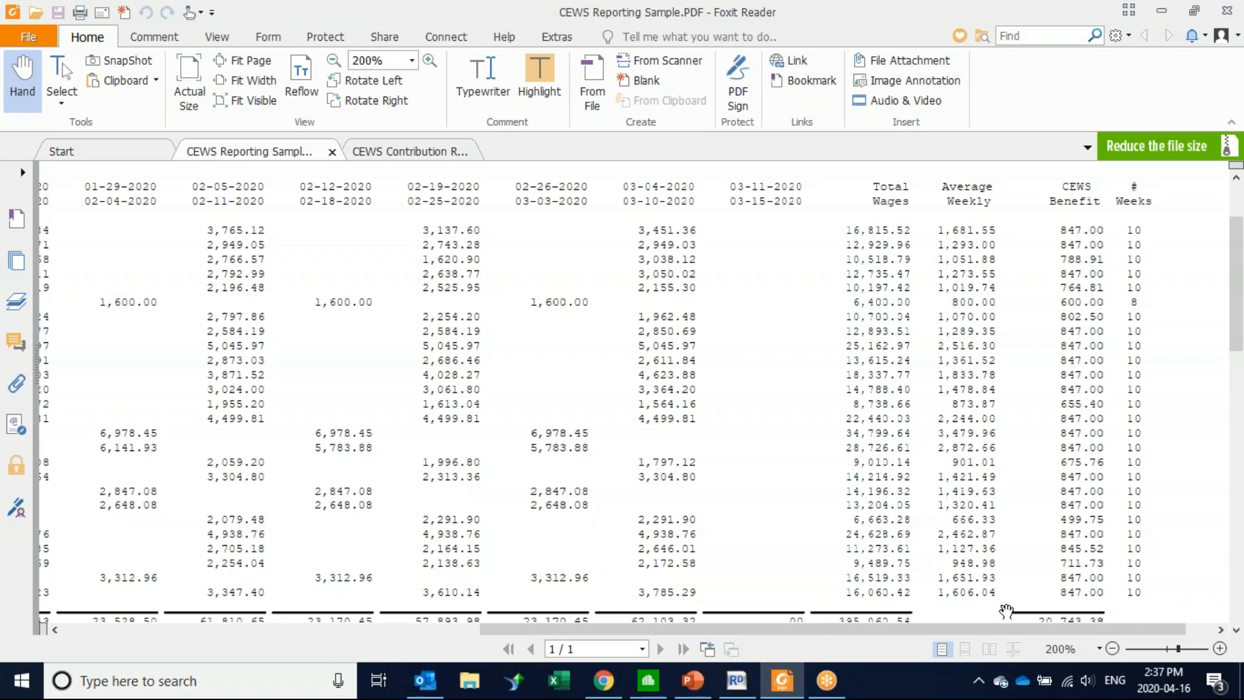
drag(992, 627, 800, 632)
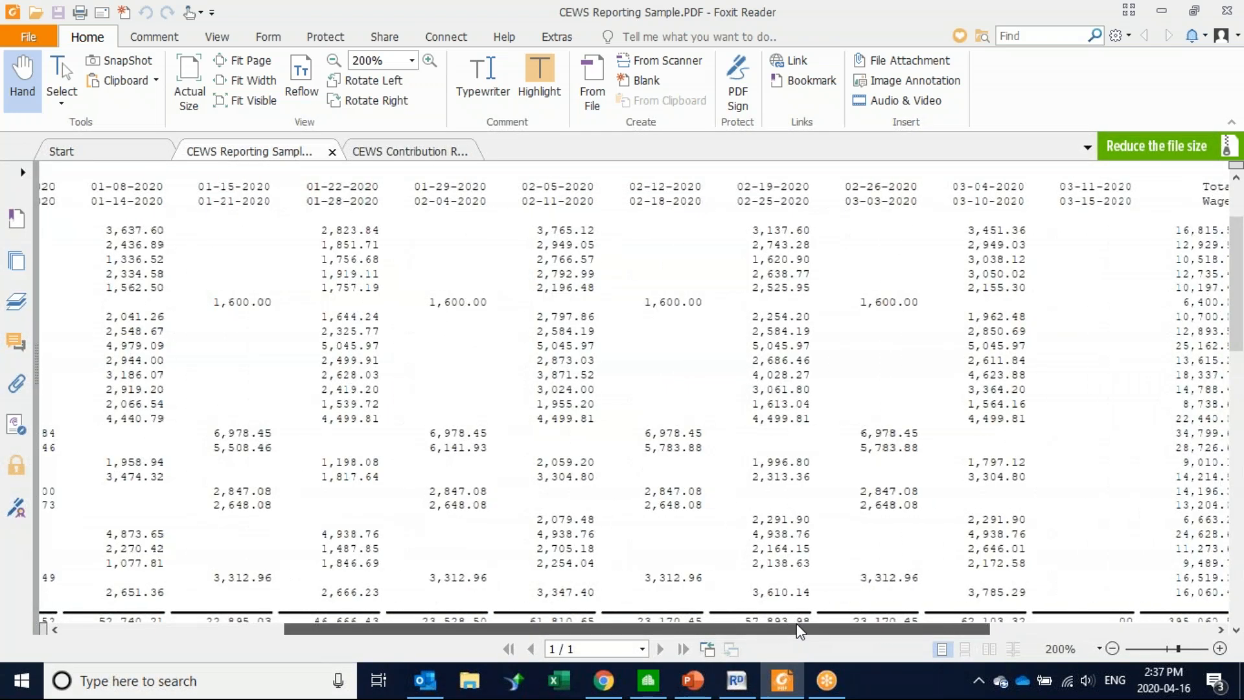
drag(804, 627, 1052, 629)
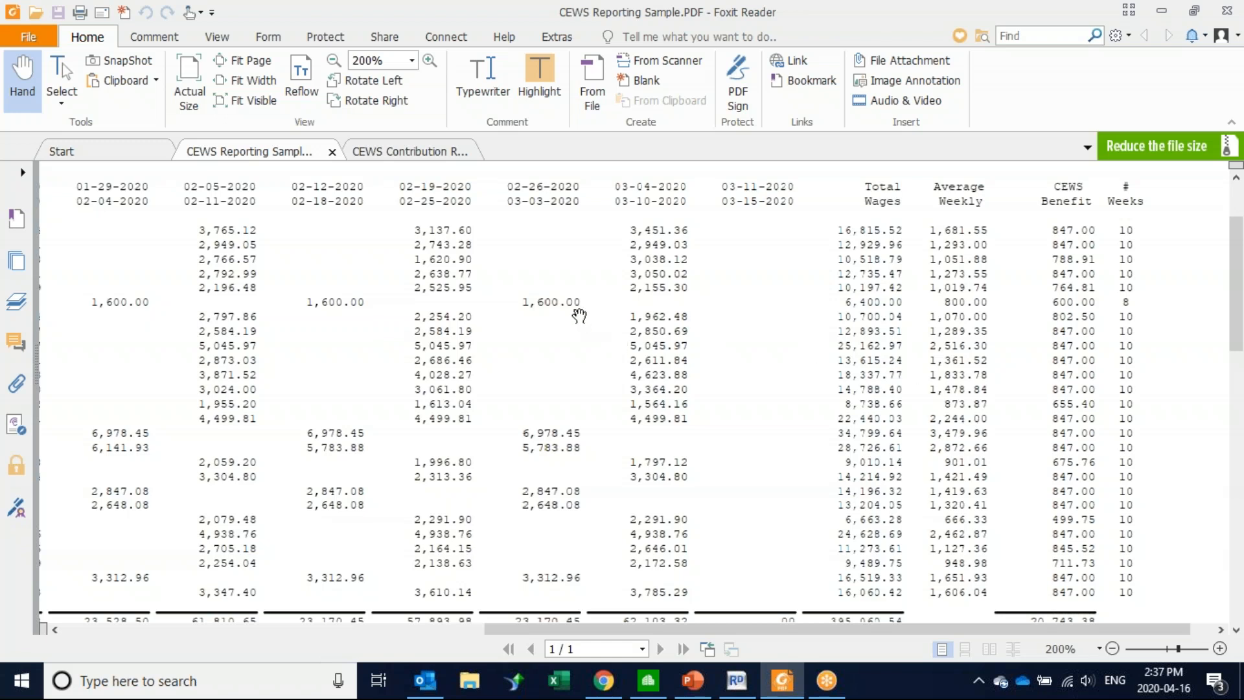
drag(680, 629, 328, 631)
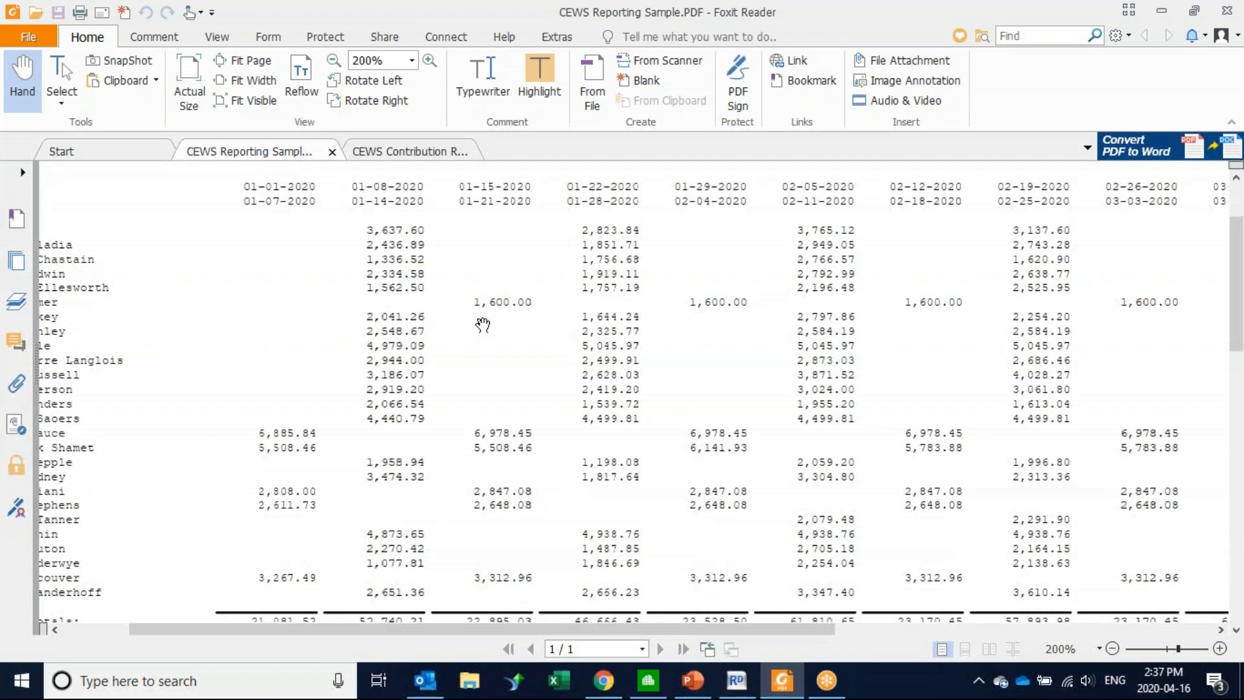
drag(540, 630, 560, 626)
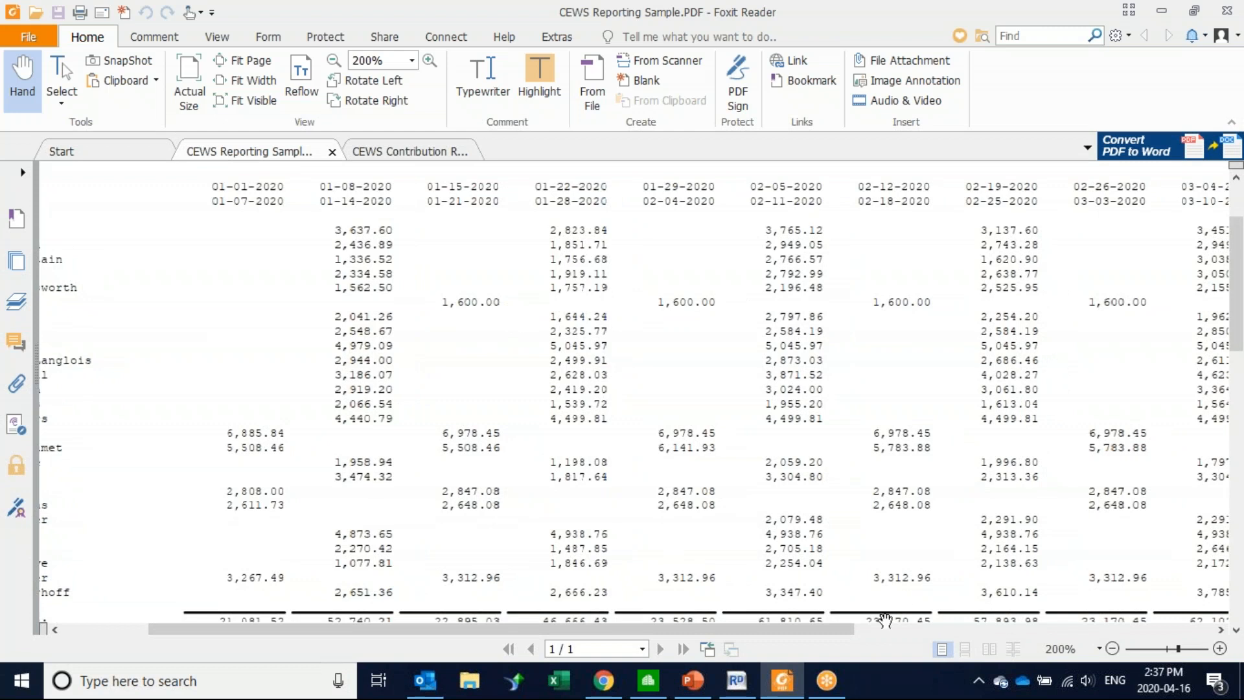
drag(808, 629, 1081, 616)
drag(1050, 630, 1151, 614)
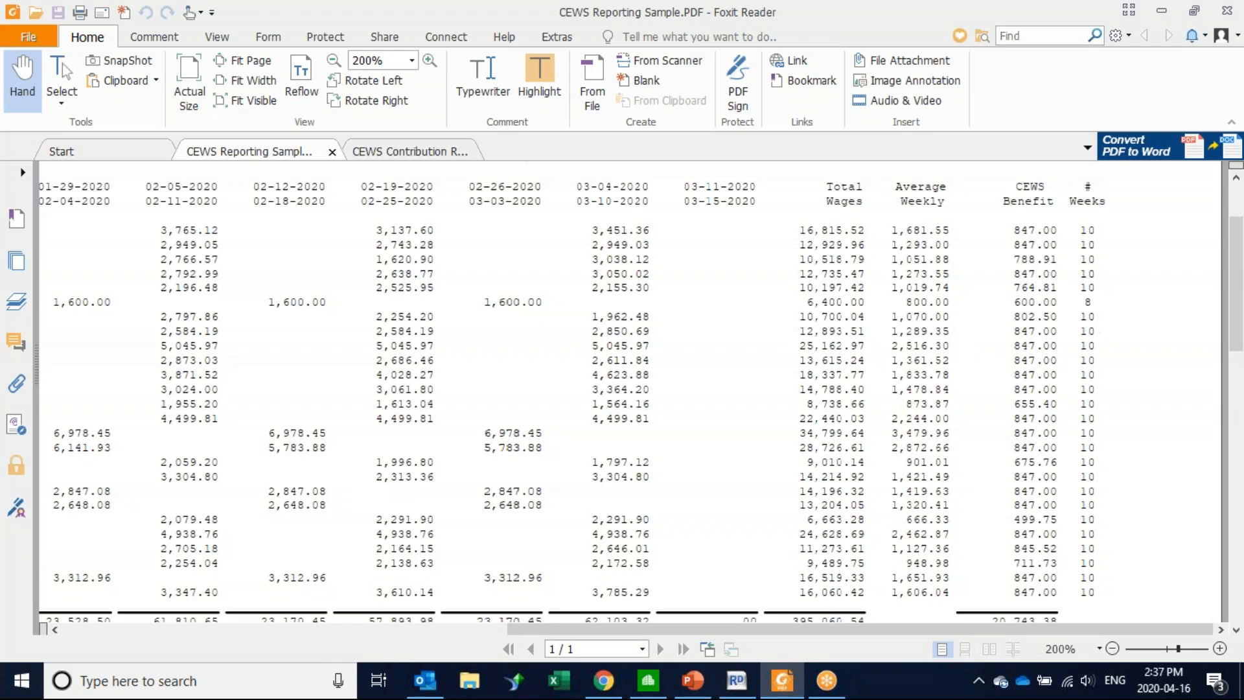
Examine the CEWS Benefit column down to its total, and the employee names and weekly report totals
scroll(859, 354, down, 3)
scroll(1045, 414, up, 3)
scroll(1040, 434, down, 3)
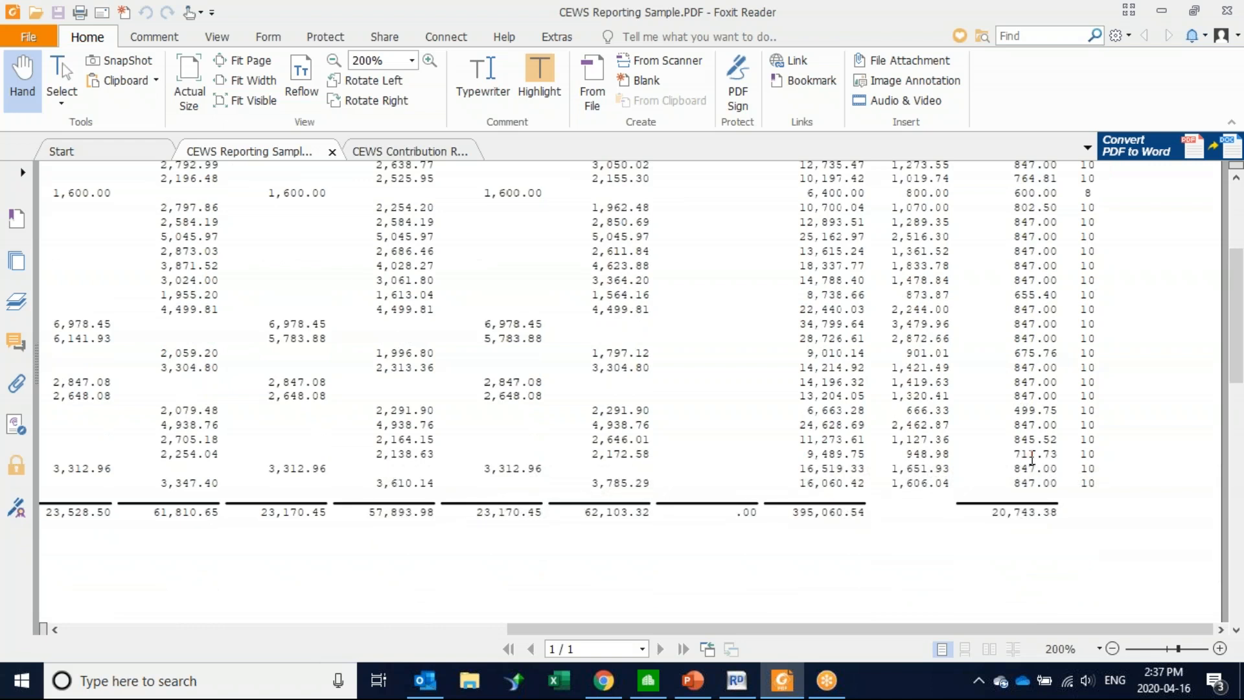
scroll(1030, 454, up, 3)
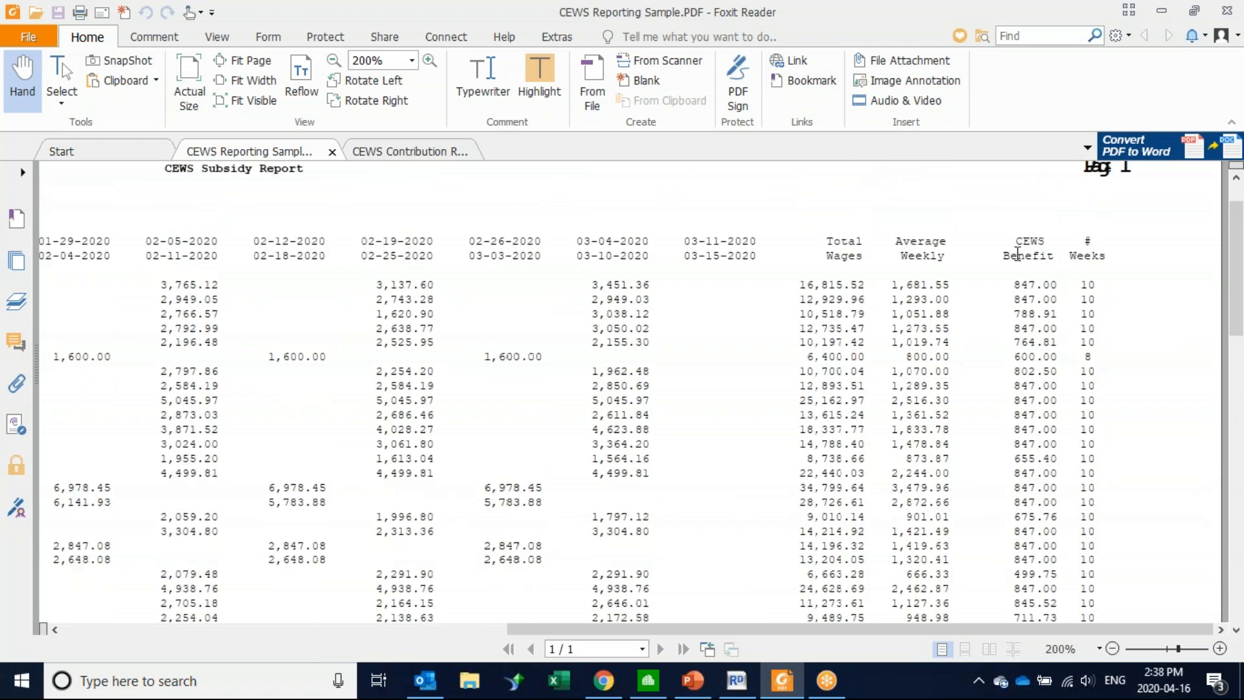
scroll(1020, 279, down, 3)
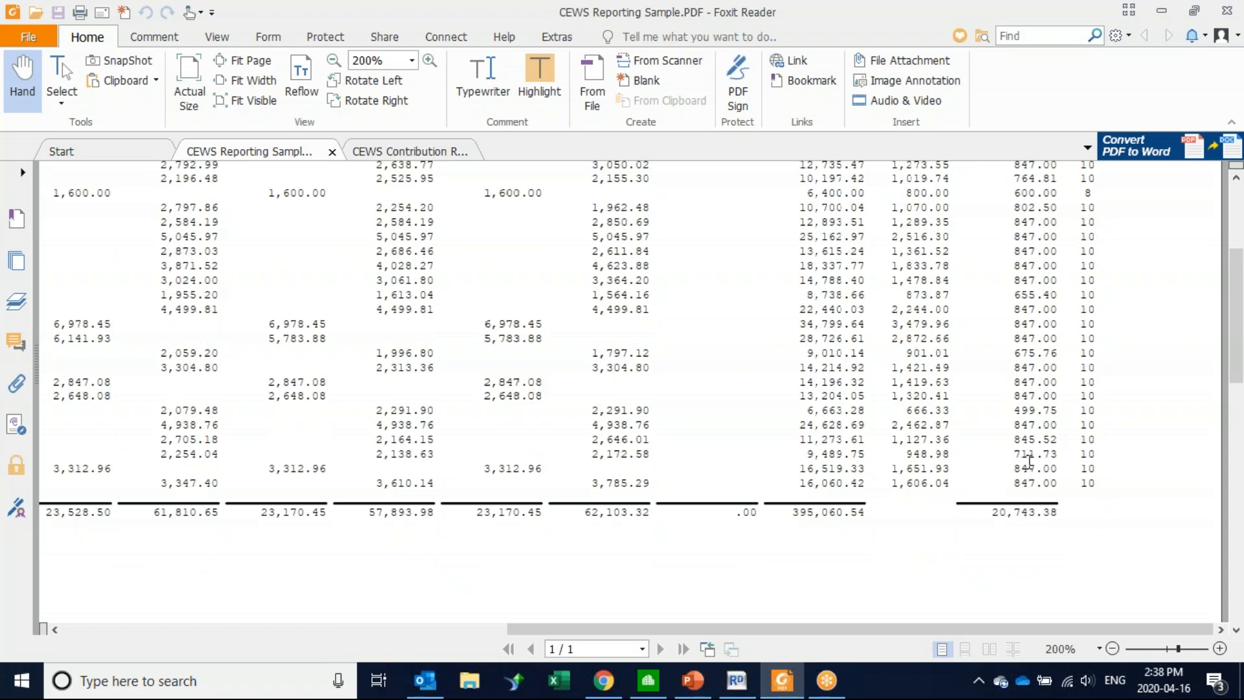
scroll(1030, 461, up, 1)
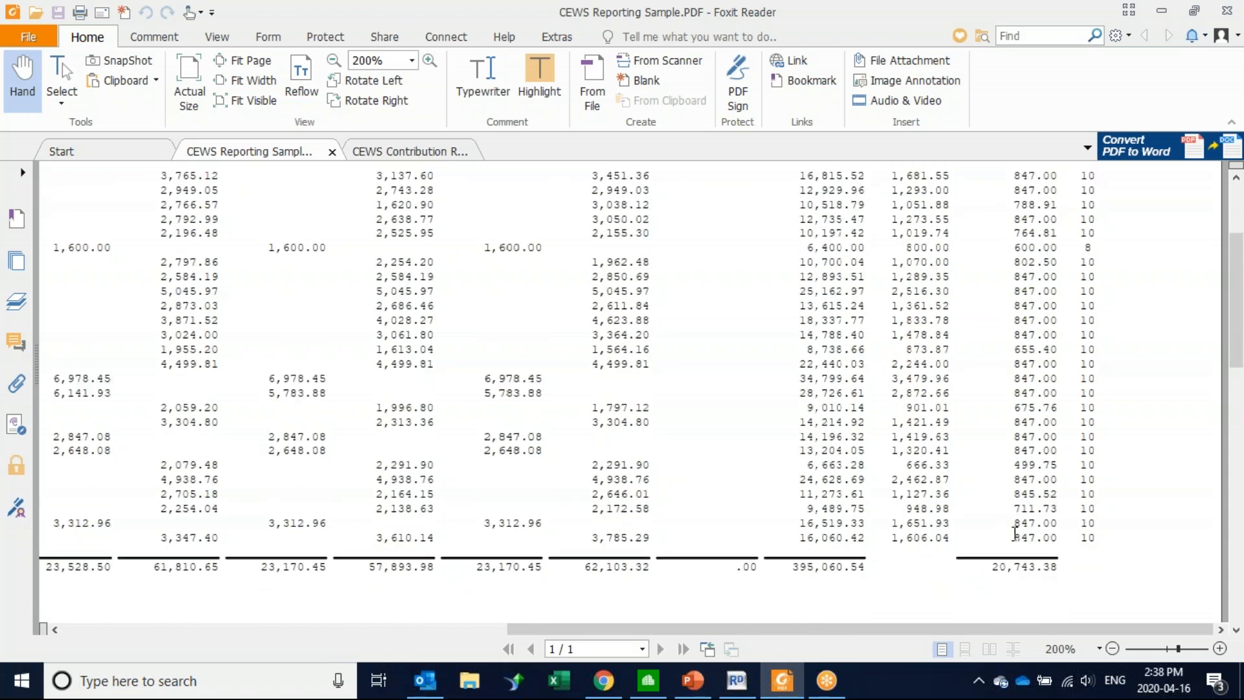
drag(977, 631, 610, 638)
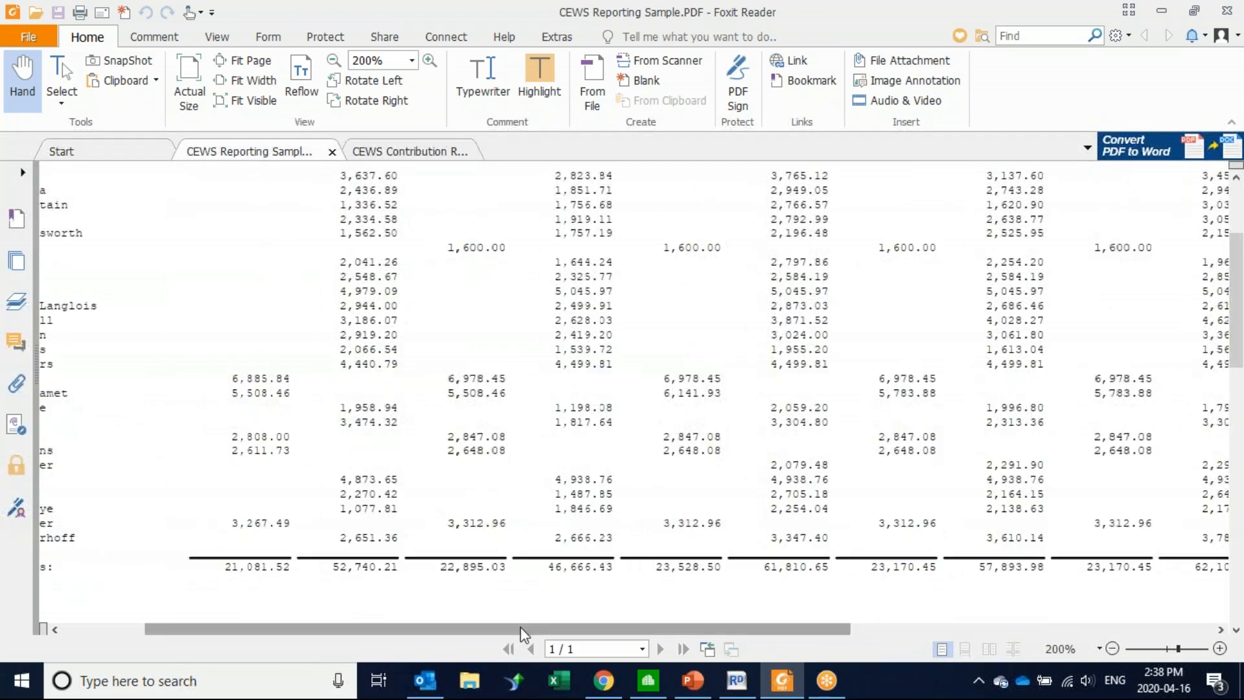
drag(520, 630, 479, 629)
scroll(514, 511, up, 1)
scroll(514, 511, up, 2)
scroll(514, 511, down, 5)
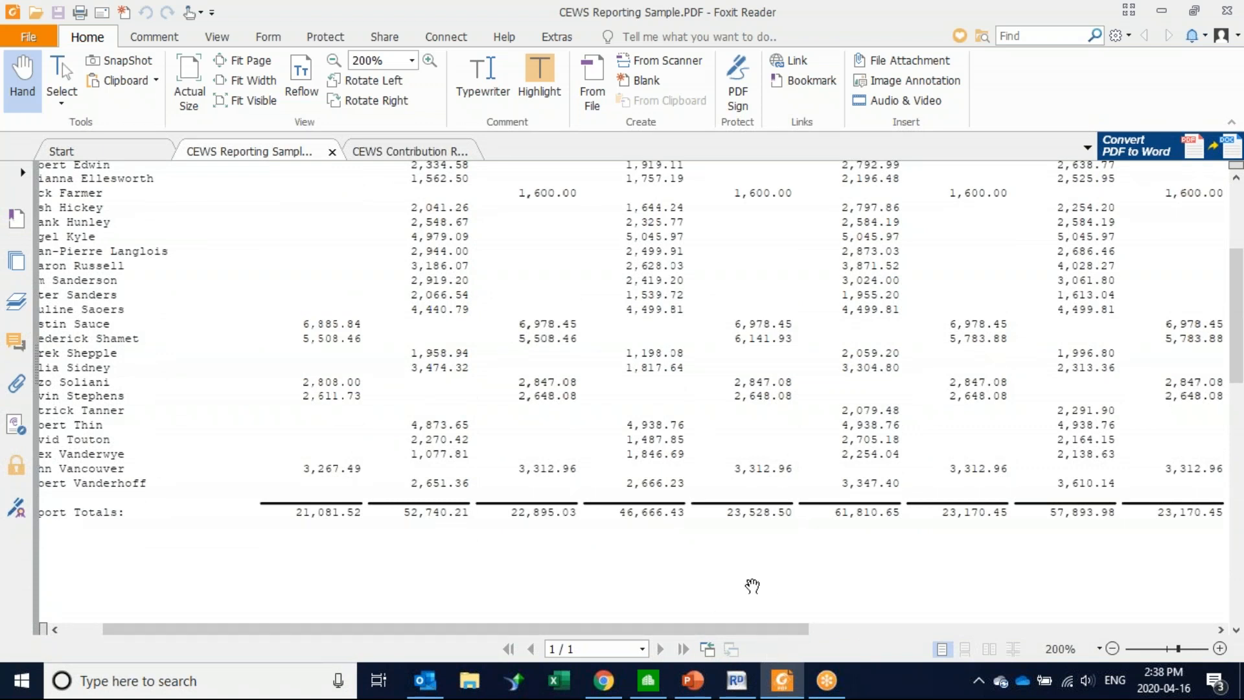
Switch to Sage 300 Construction and Real Estate and display the first employee's record in Employee Setup
click(647, 680)
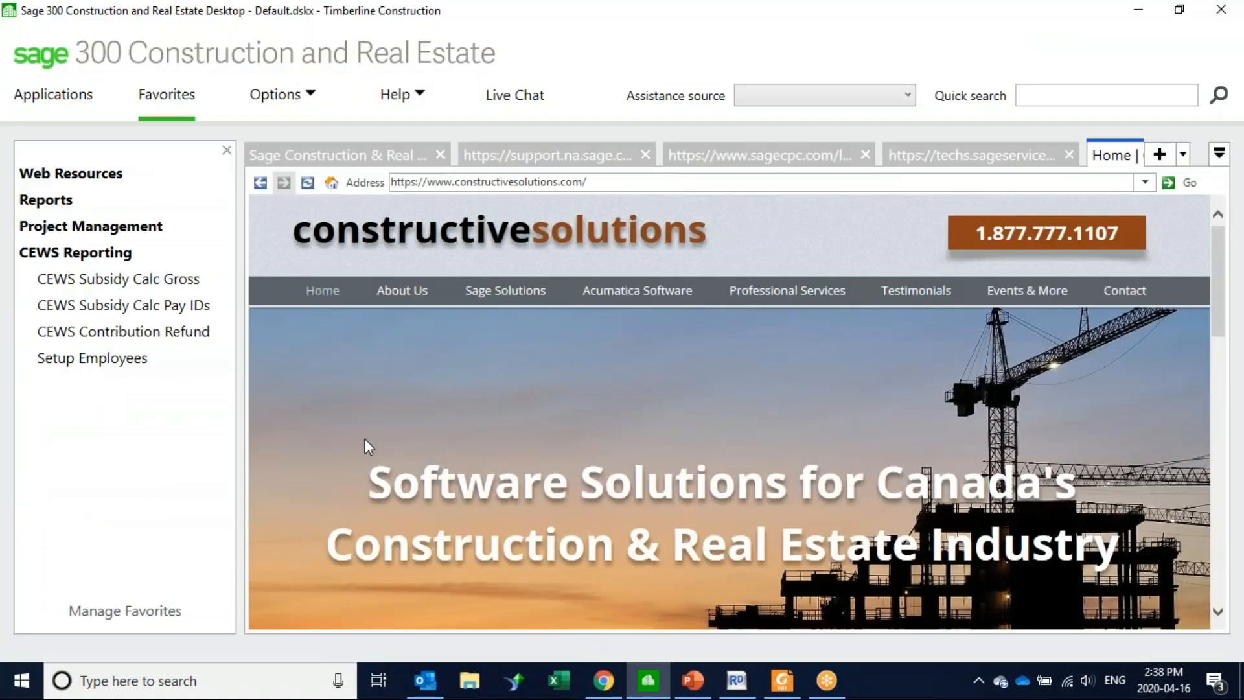
click(112, 364)
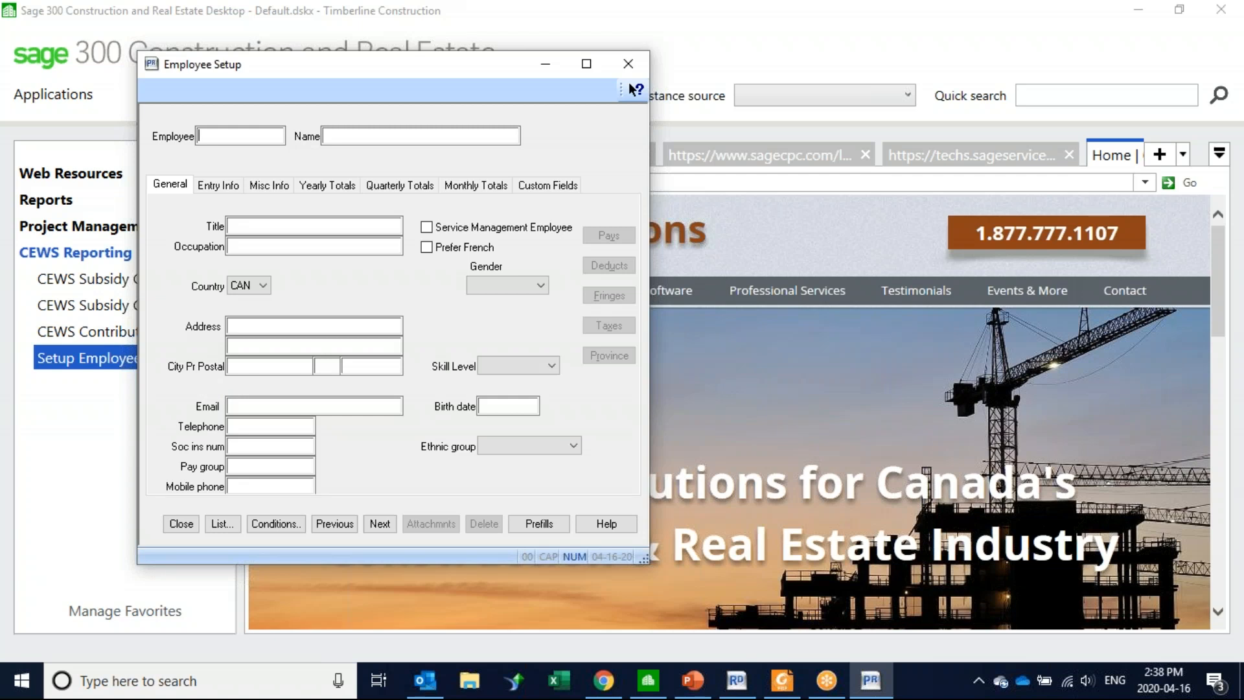
click(380, 524)
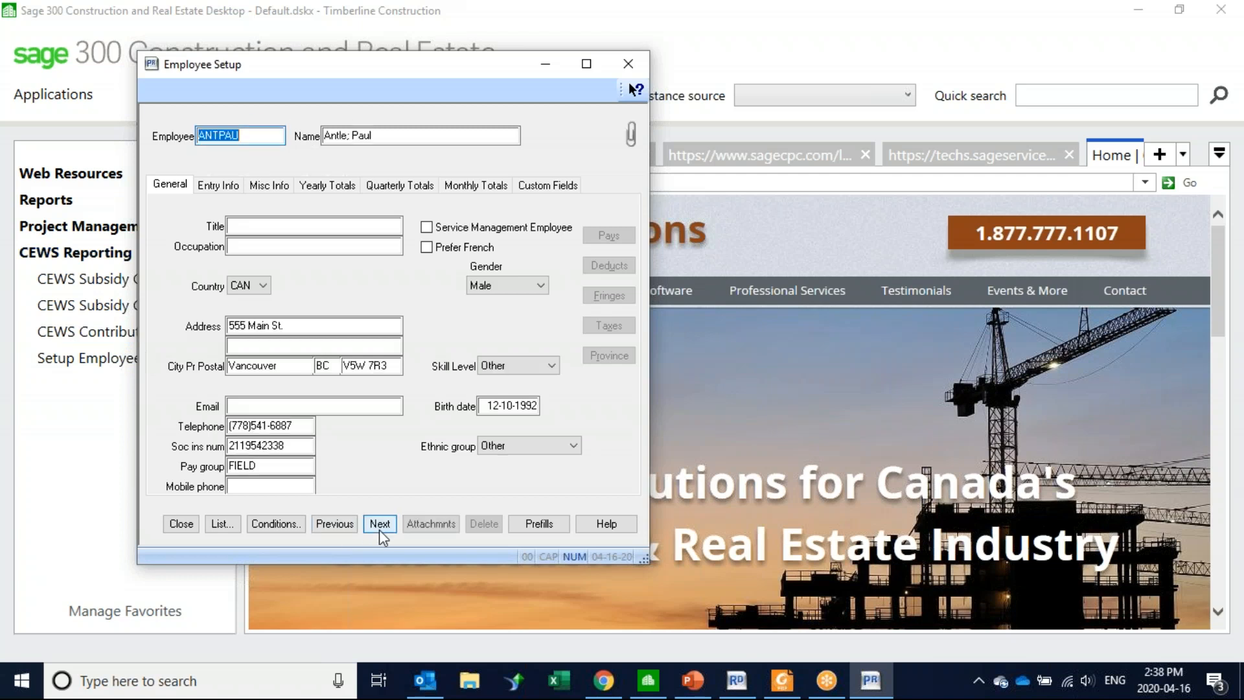
Set the employee's CEWS Divisor to 8 in the entry information
click(217, 186)
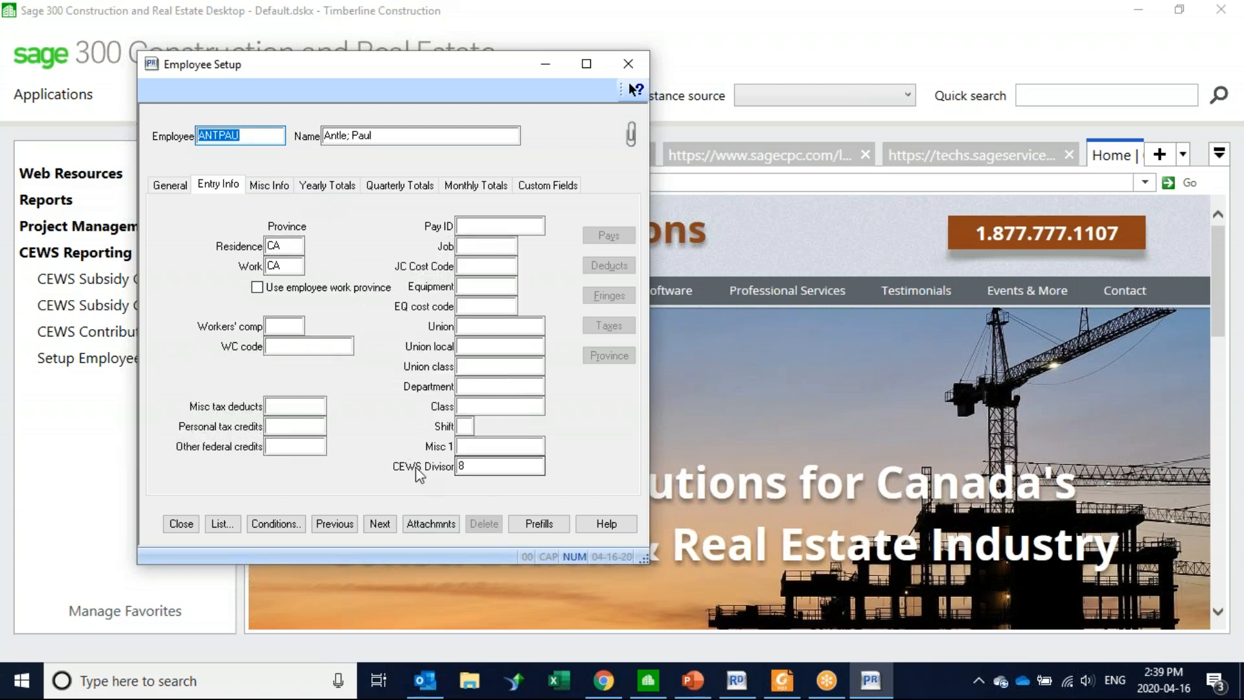
key(Tab)
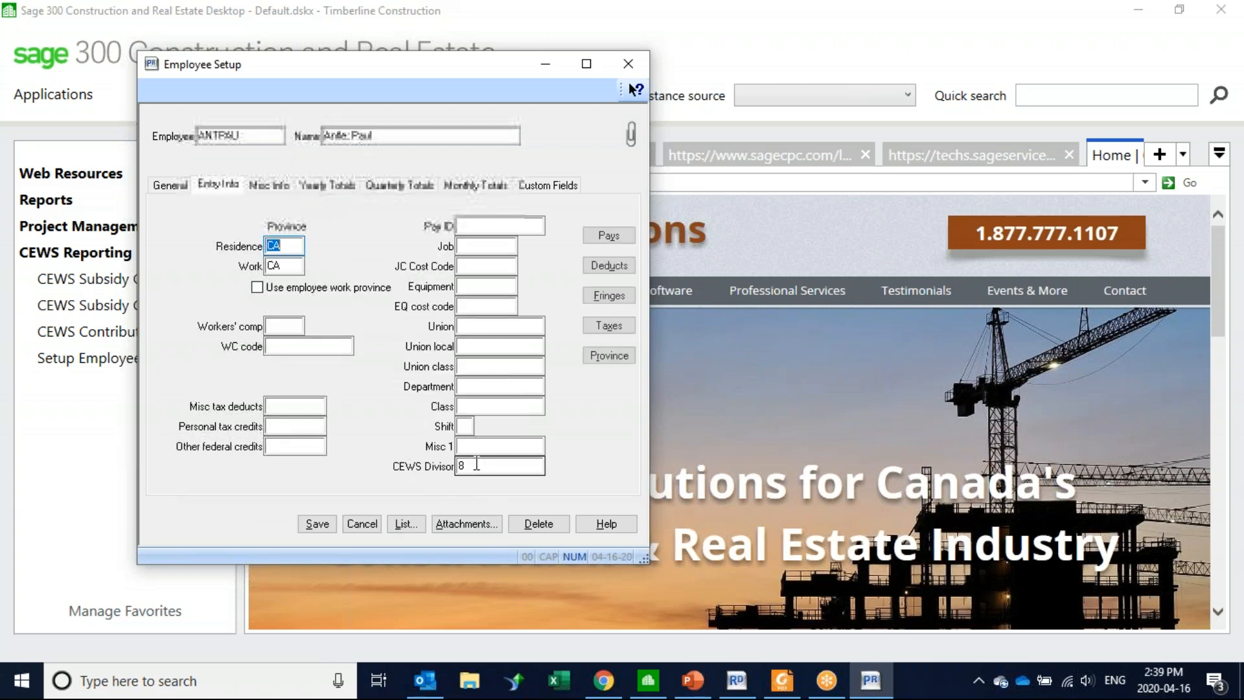
click(476, 463)
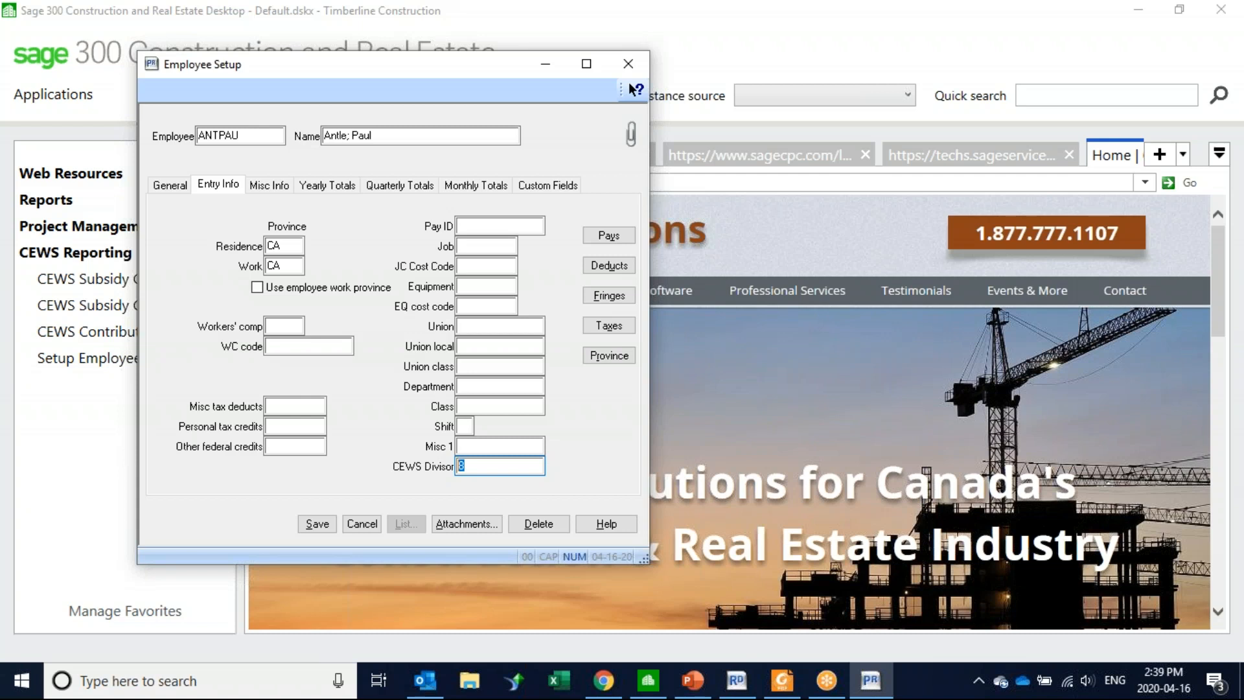
key(BackSpace)
text(8)
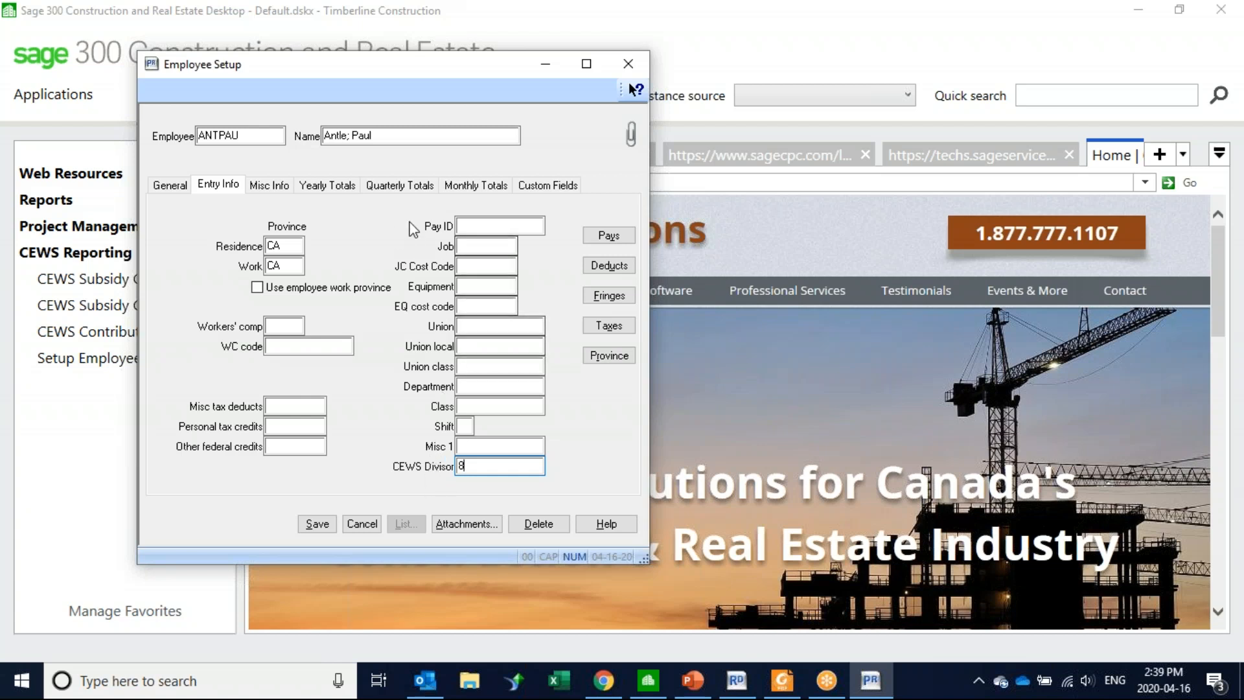
Tick Check List 7 in the employee checklist, open its field description for editing, cancel it and clear the tick
click(273, 185)
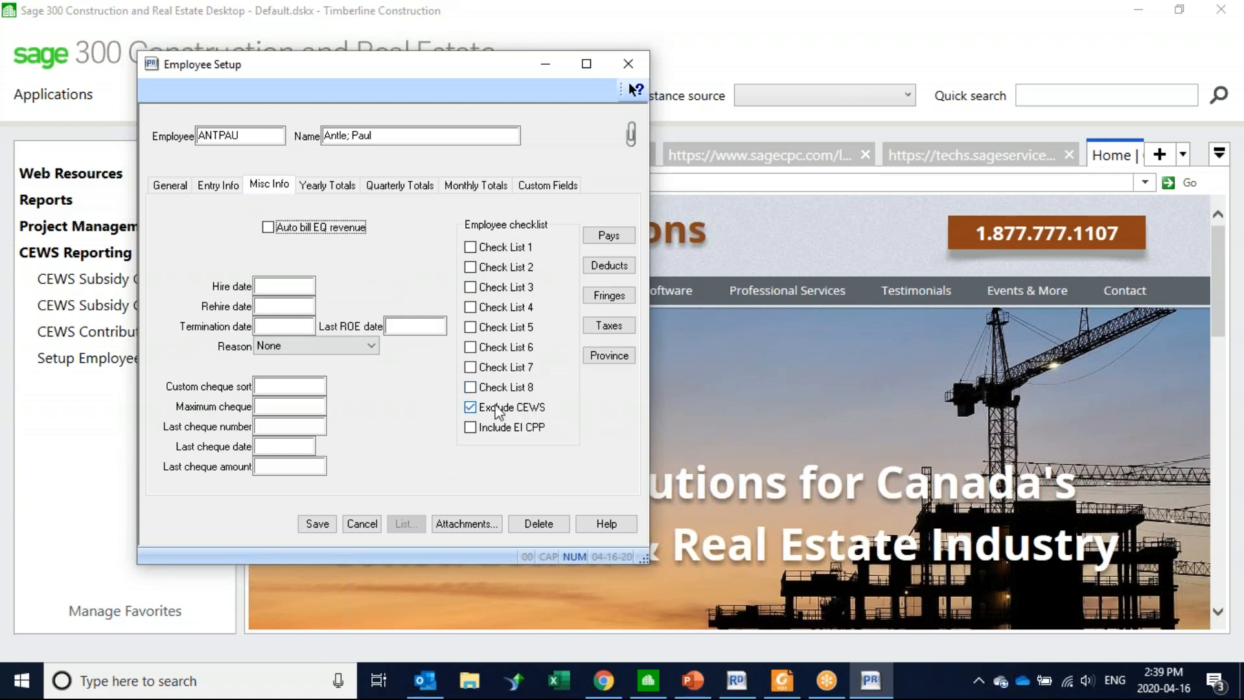
click(502, 368)
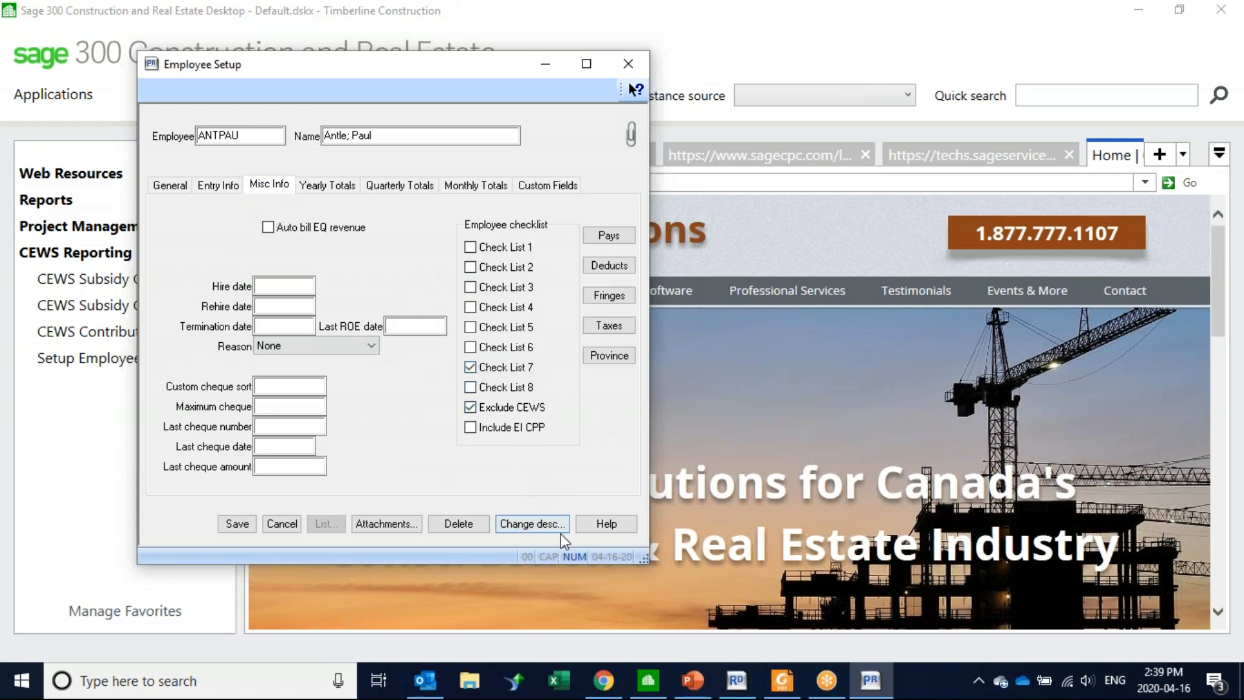
click(530, 521)
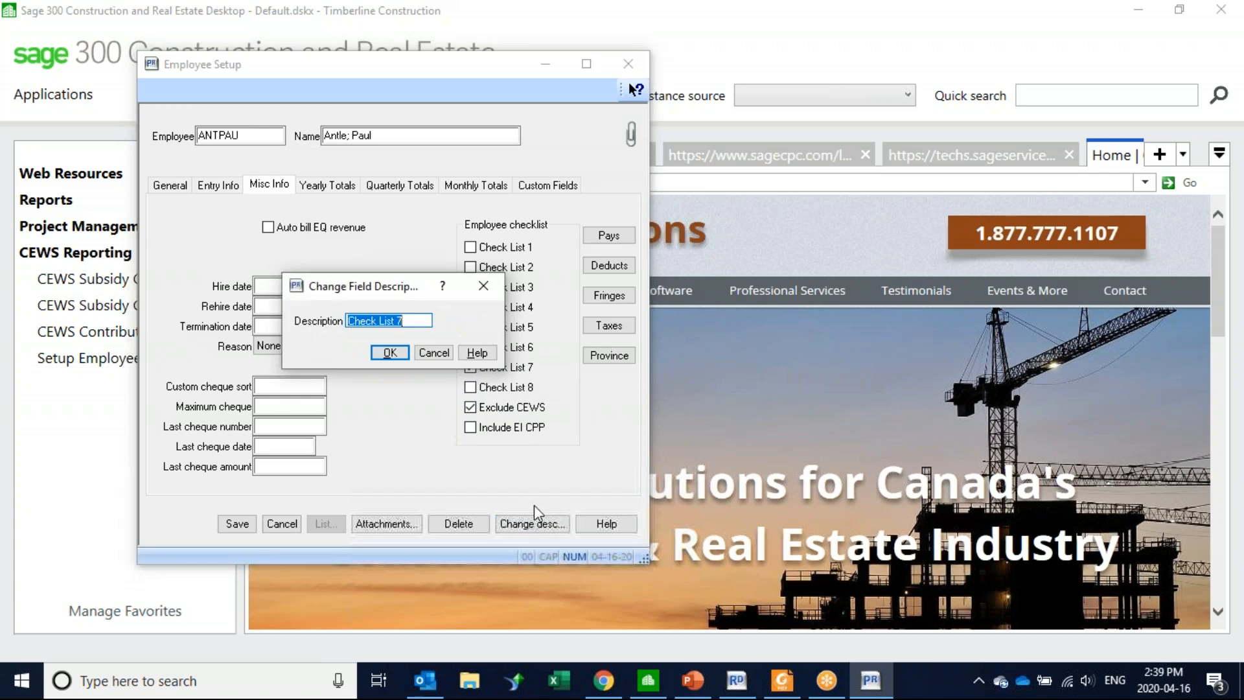
click(433, 352)
click(470, 368)
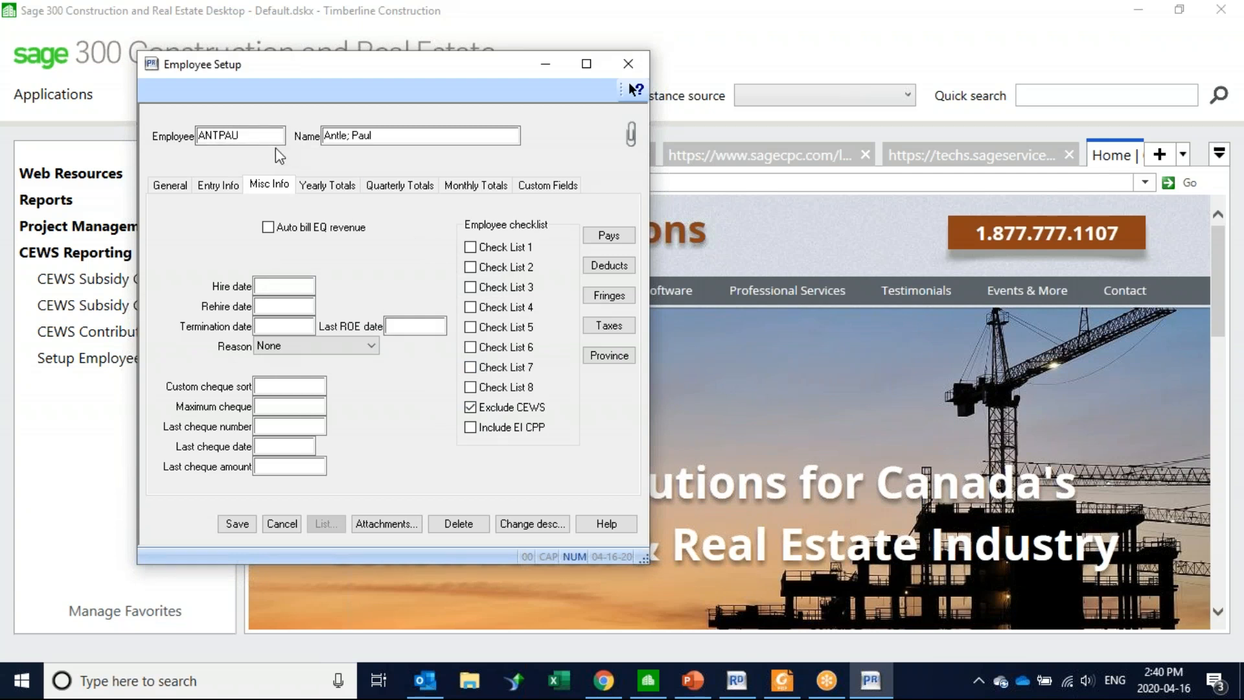
Clear Exclude CEWS in the employee checklist, discard the changes to the record and close Employee Setup
click(471, 408)
click(282, 523)
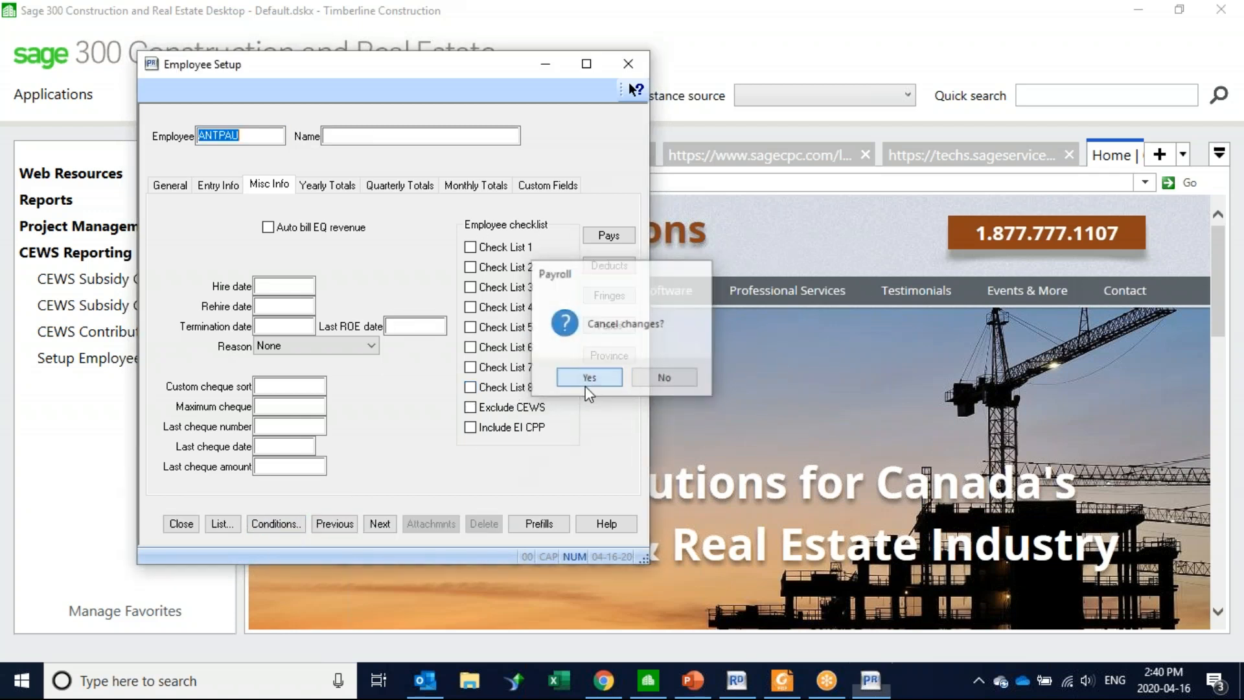
click(586, 381)
click(186, 519)
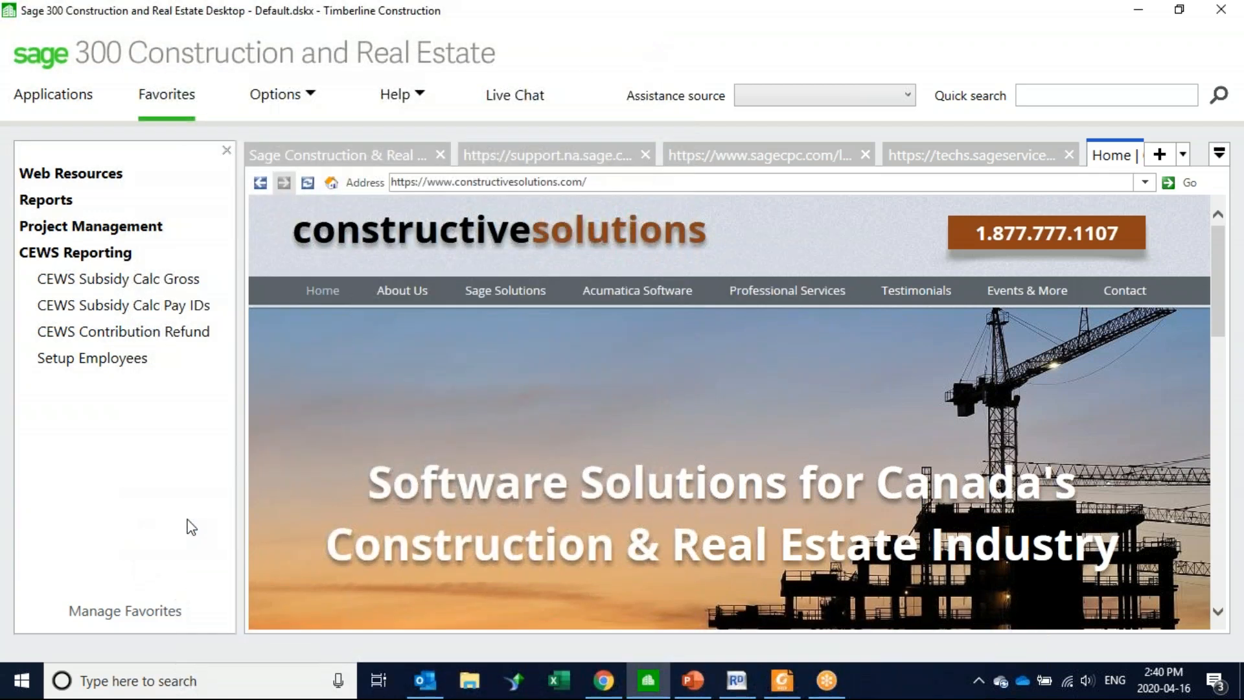
Switch to Report Designer and open the Average Weekly Divisor formula of the CEWS Reporting Gross Pay Basis design for editing
click(736, 680)
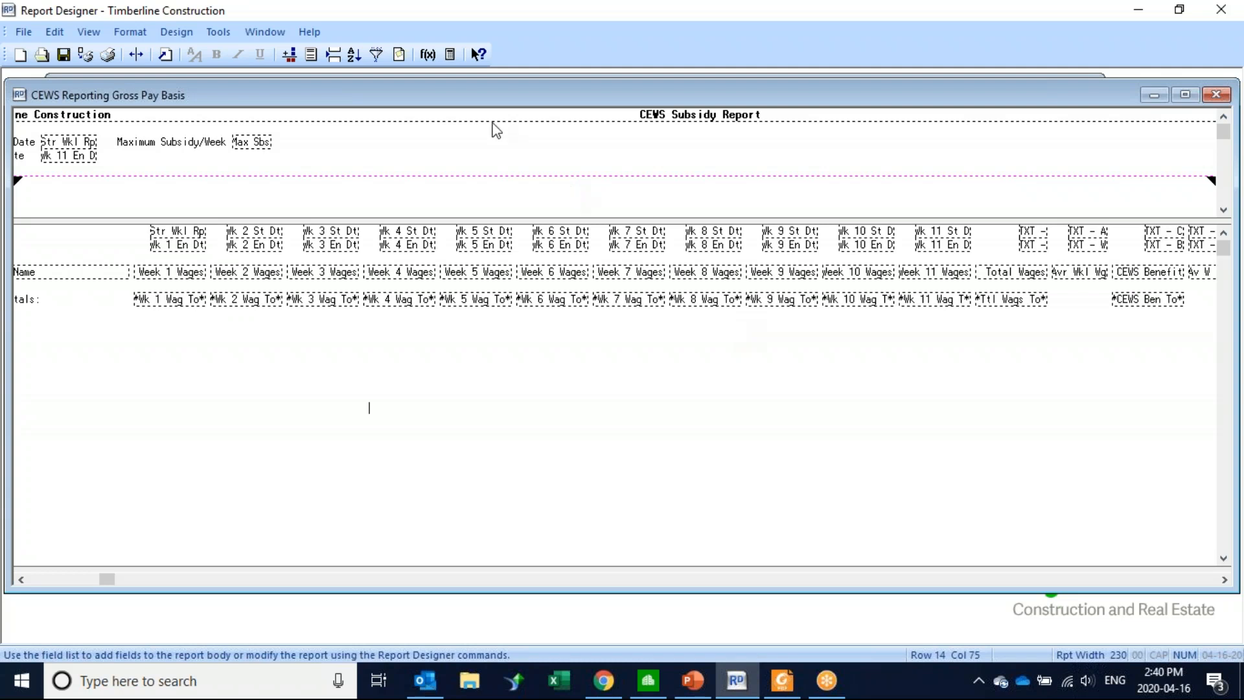
click(214, 34)
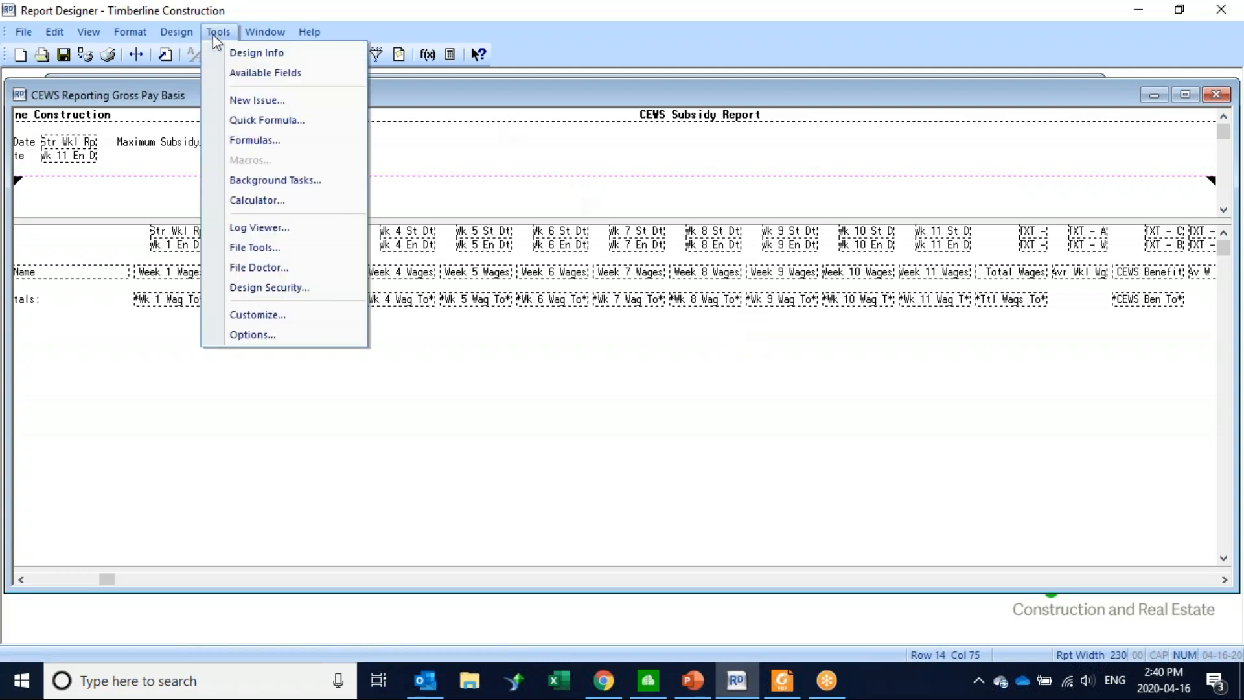
click(255, 140)
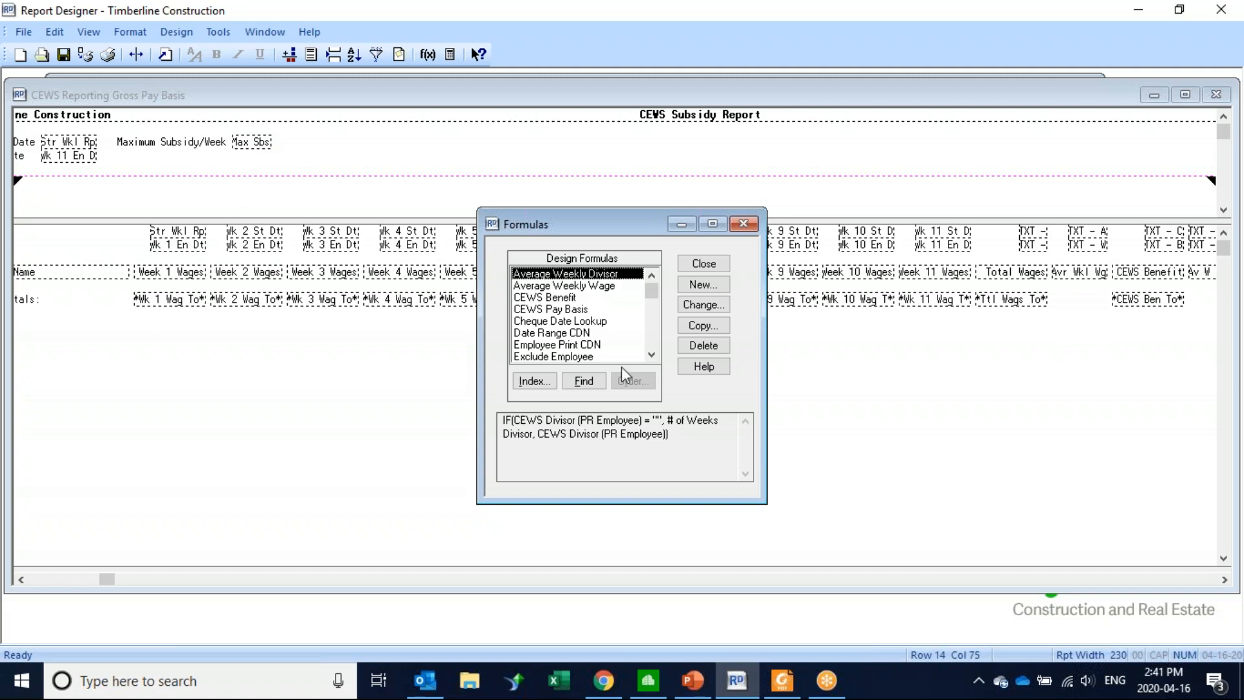
click(694, 306)
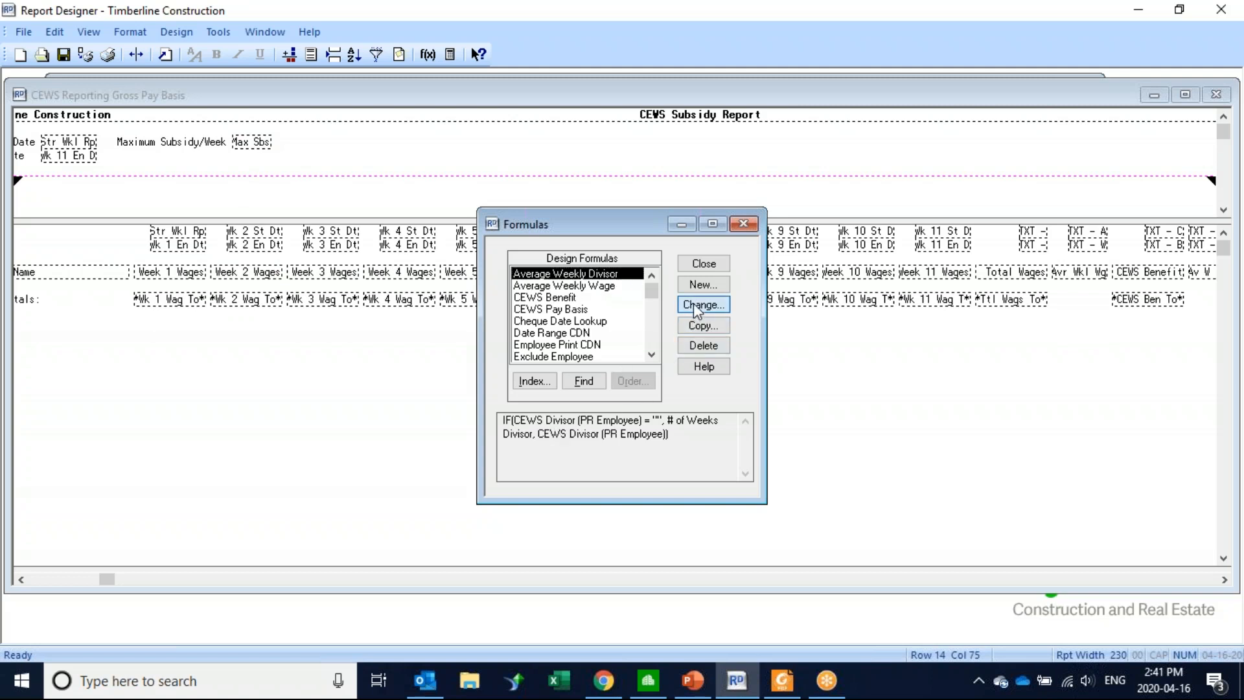
Inspect the source details of the CEWS Divisor and # of Weeks Divisor fields within the formula
click(464, 341)
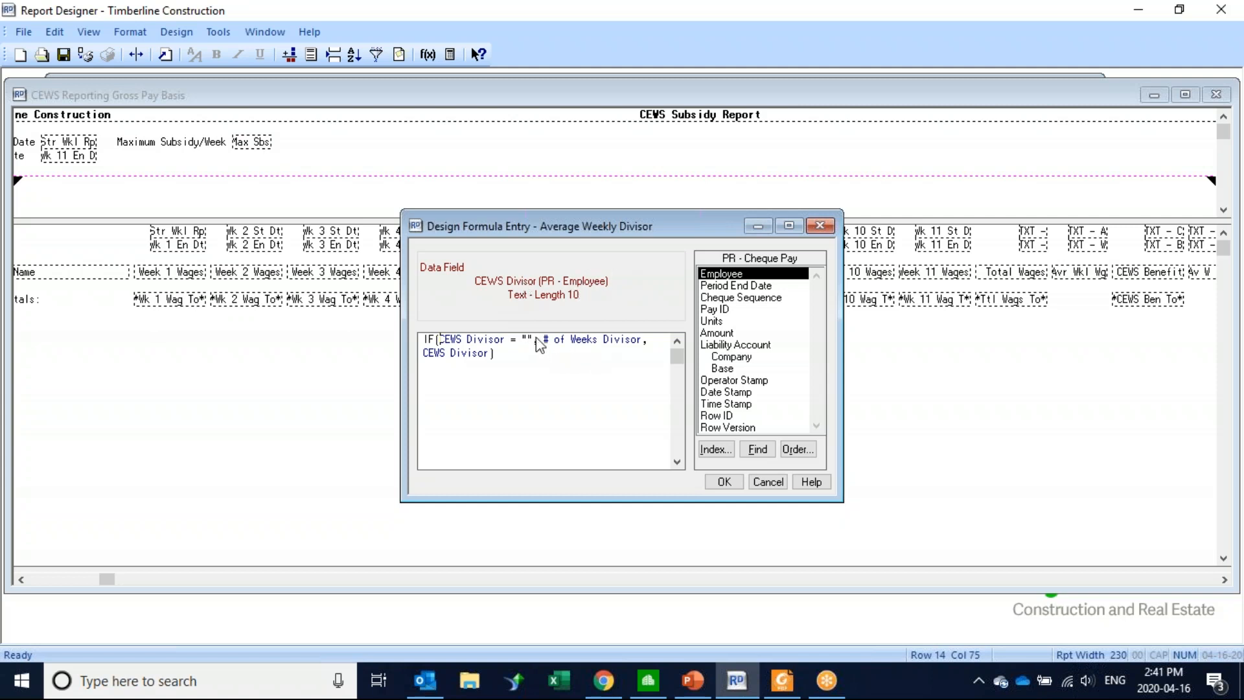
click(587, 348)
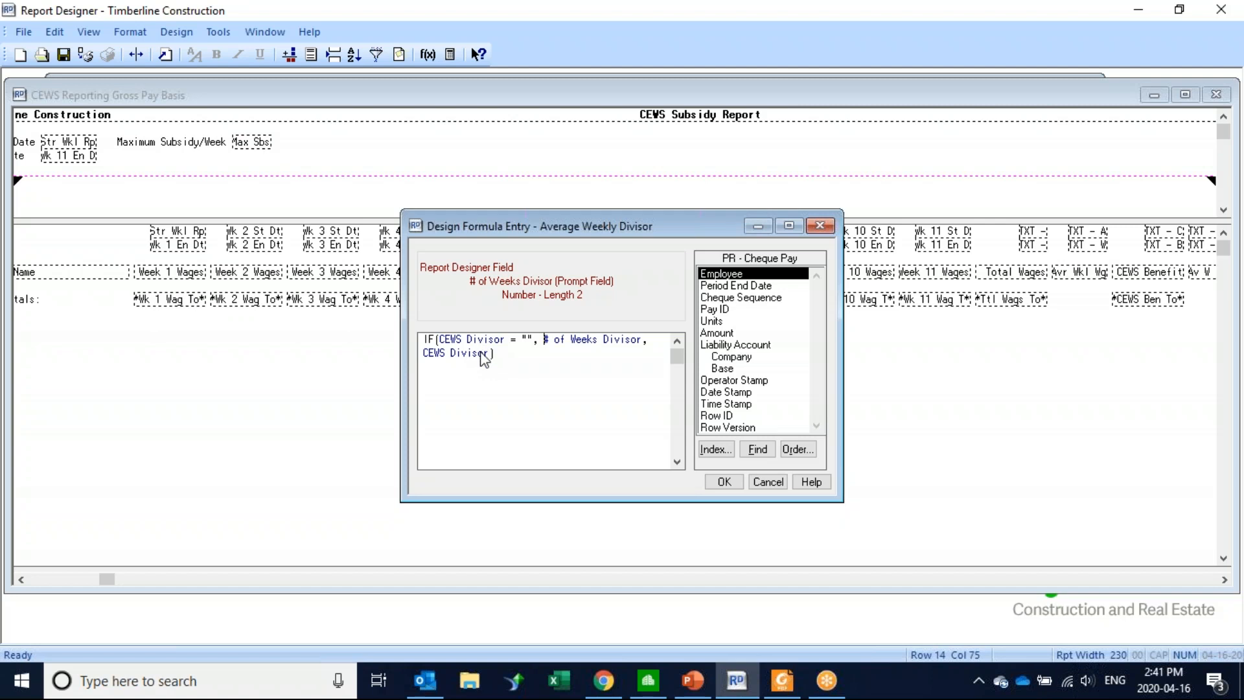
click(461, 340)
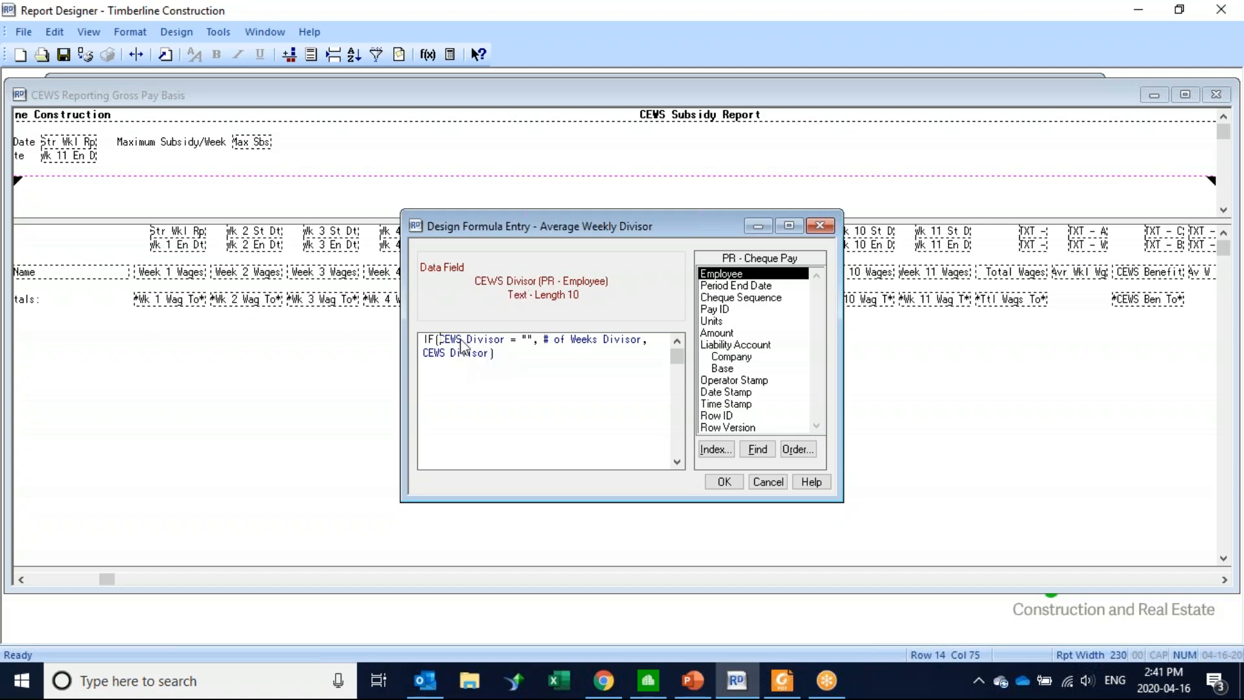
Display the PR - Employee record's fields in the formula's field list and find Misc 1 and CEWS Divisor
click(739, 259)
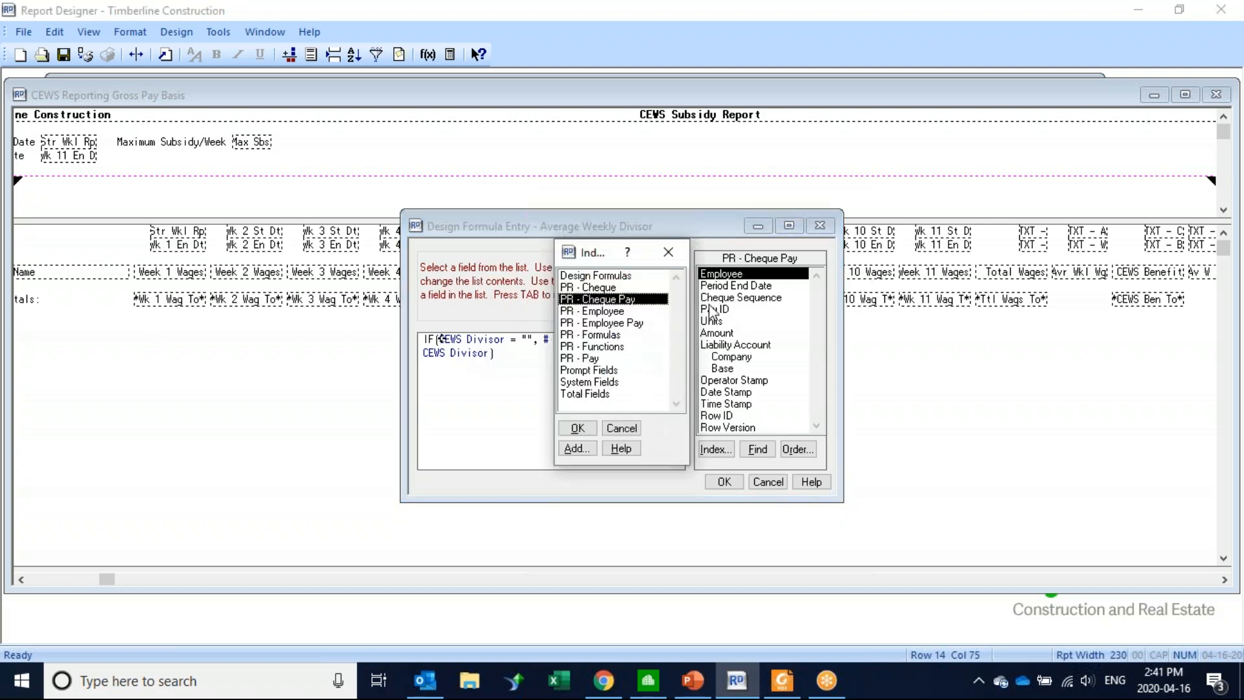
click(623, 429)
click(757, 448)
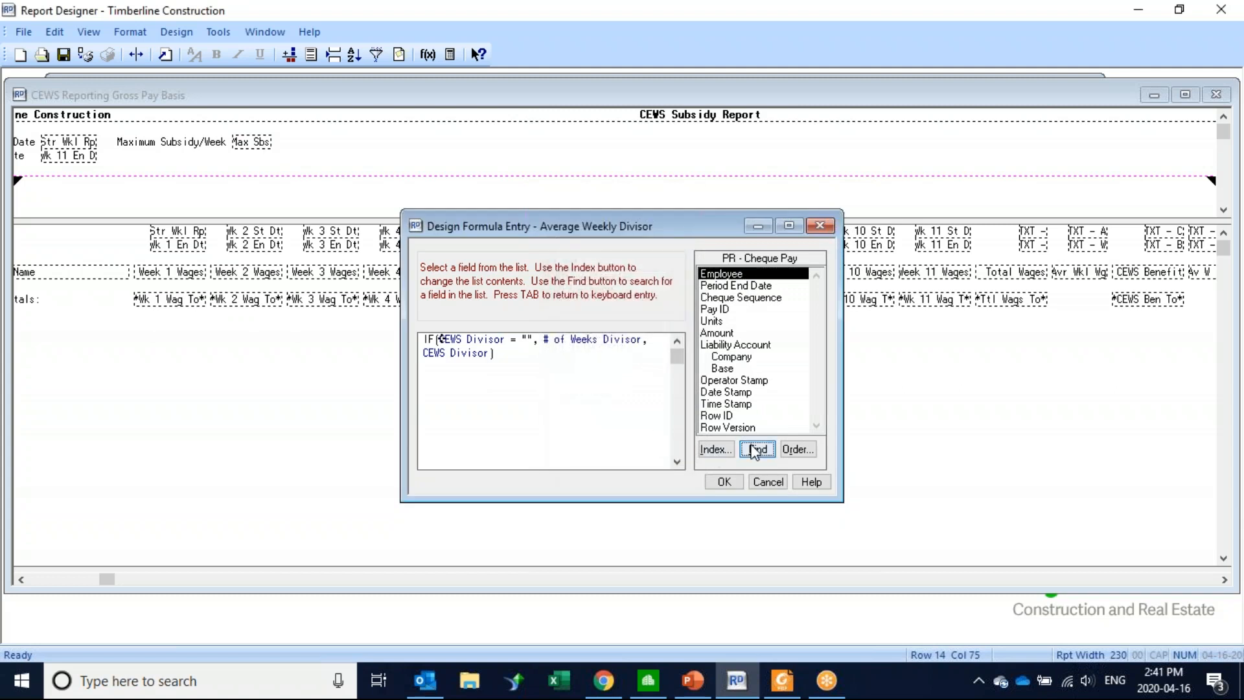
click(756, 259)
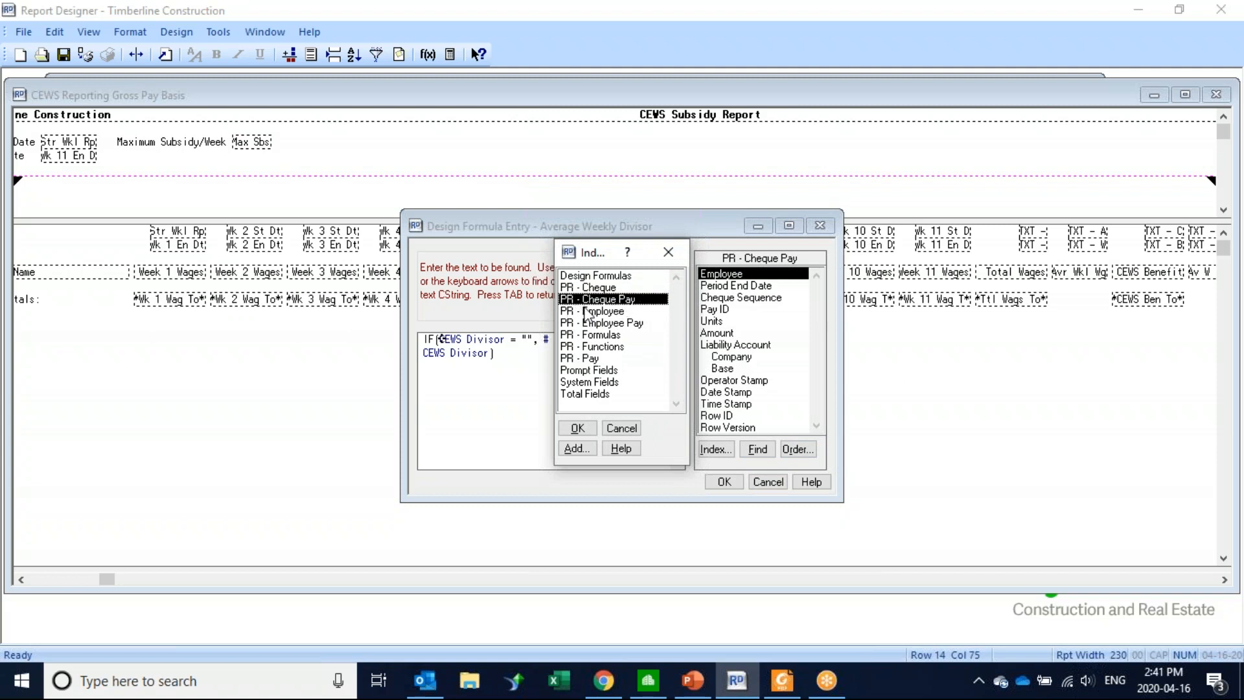
click(607, 312)
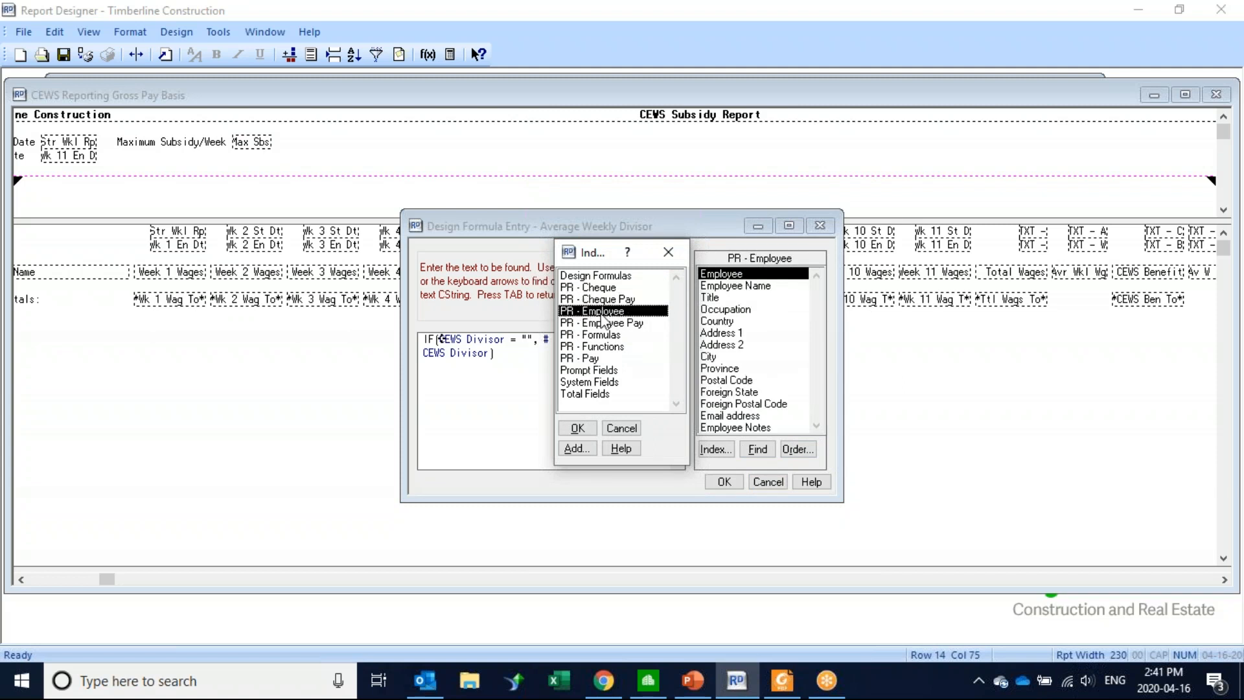
click(587, 432)
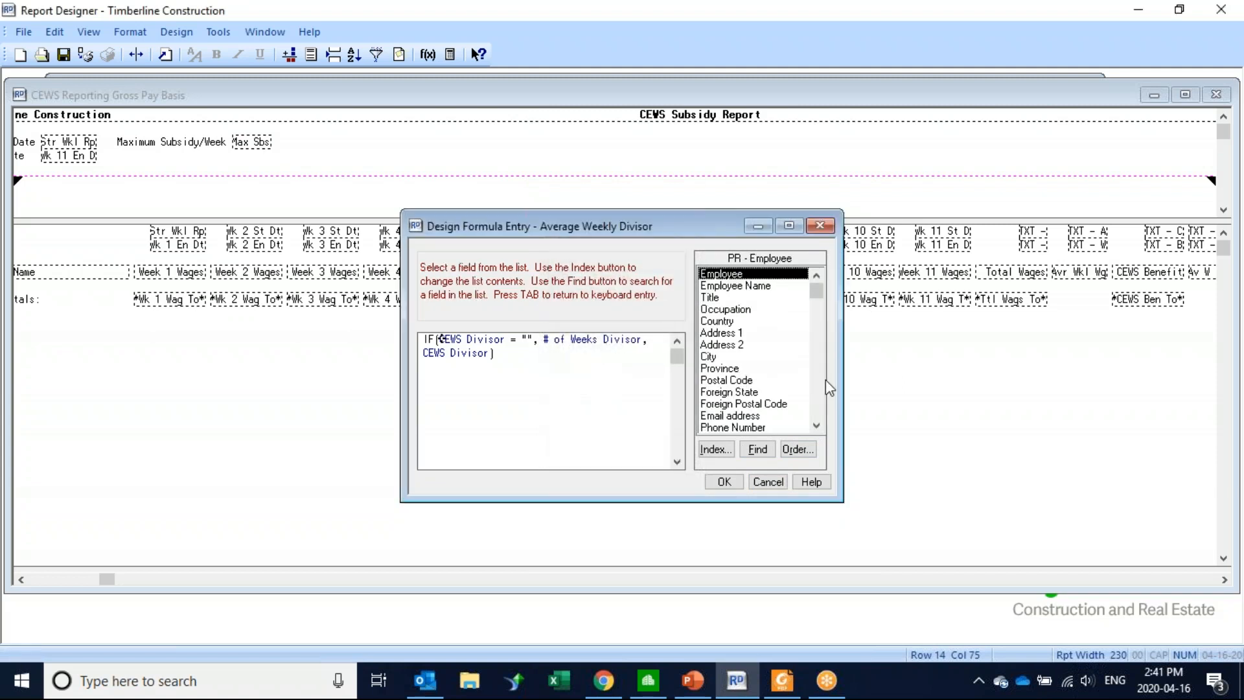
click(821, 396)
click(821, 399)
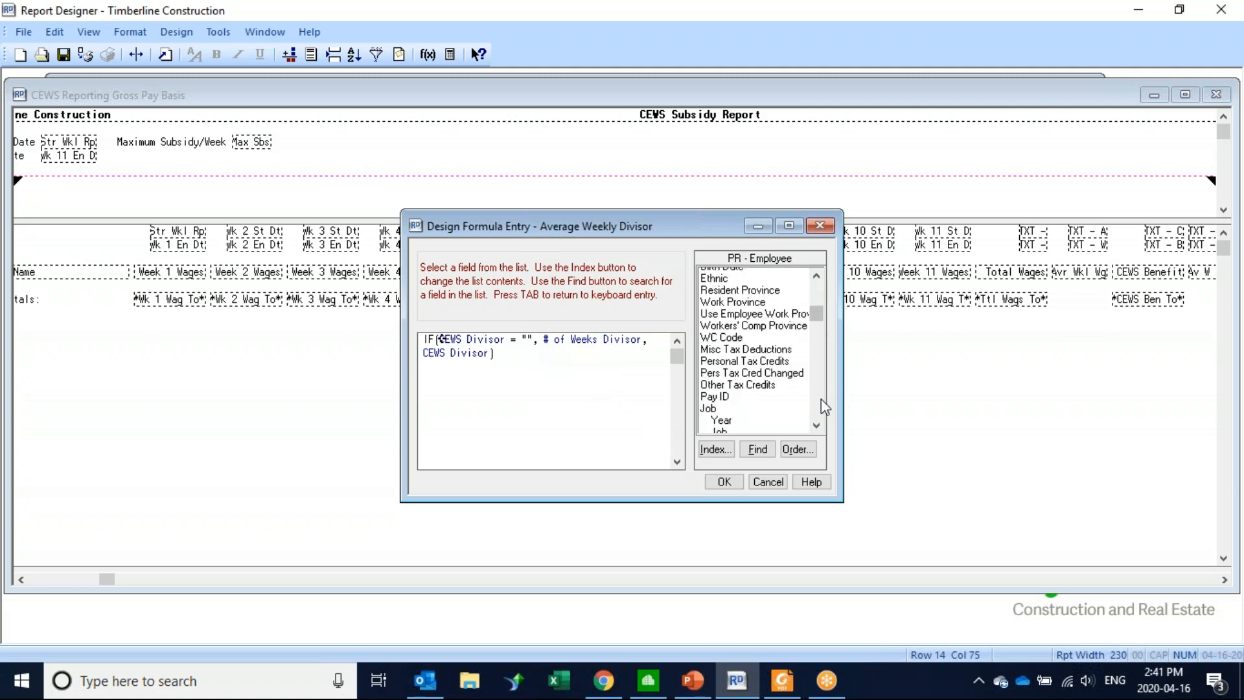
click(821, 399)
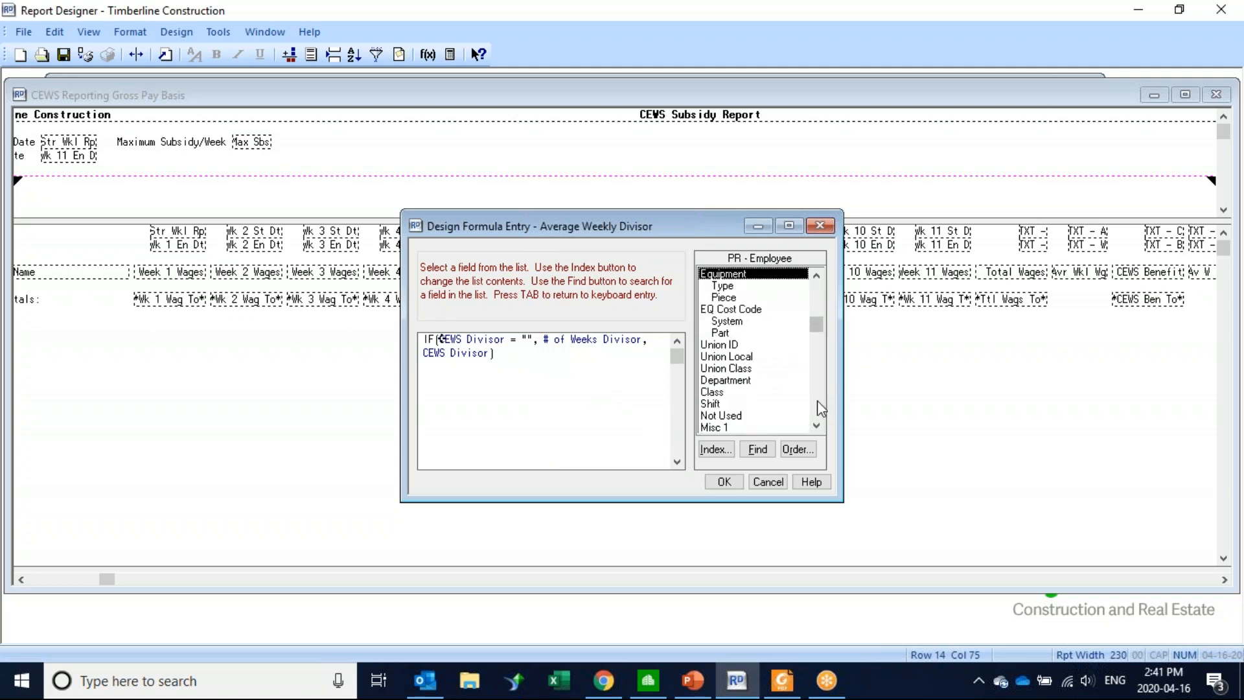
click(816, 426)
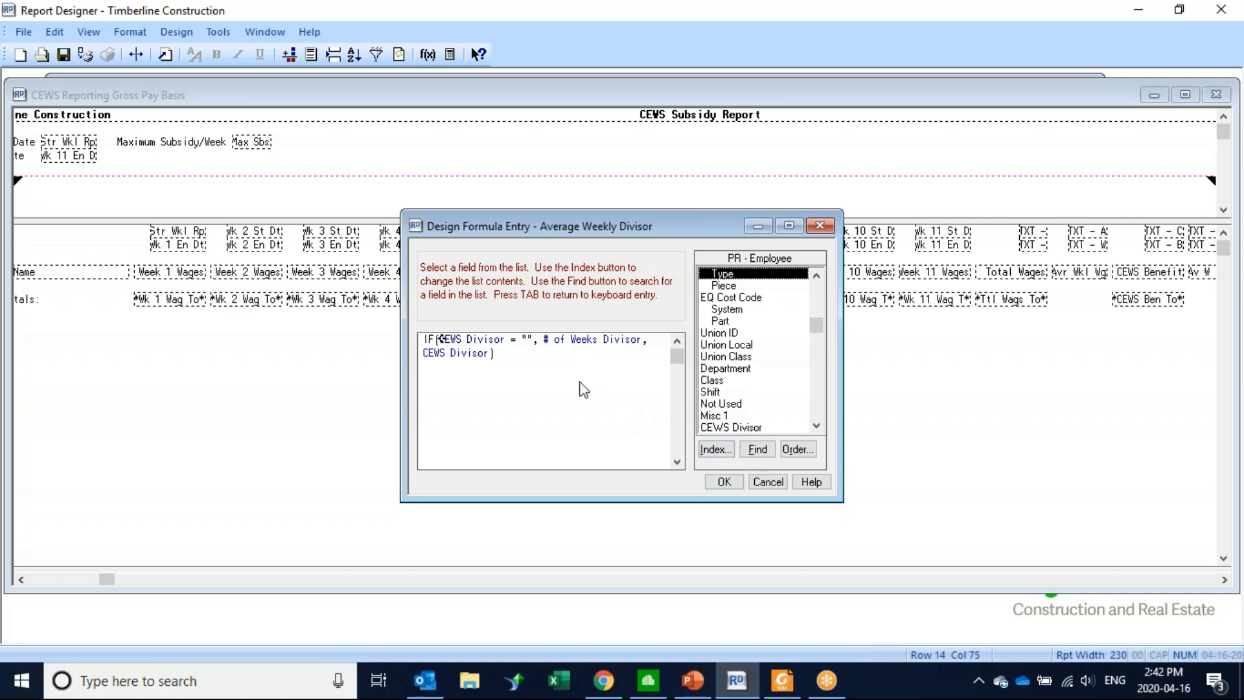
Try replacing both CEWS Divisor references in the Average Weekly Divisor formula with Misc 1, and cancel the formula changes
click(495, 346)
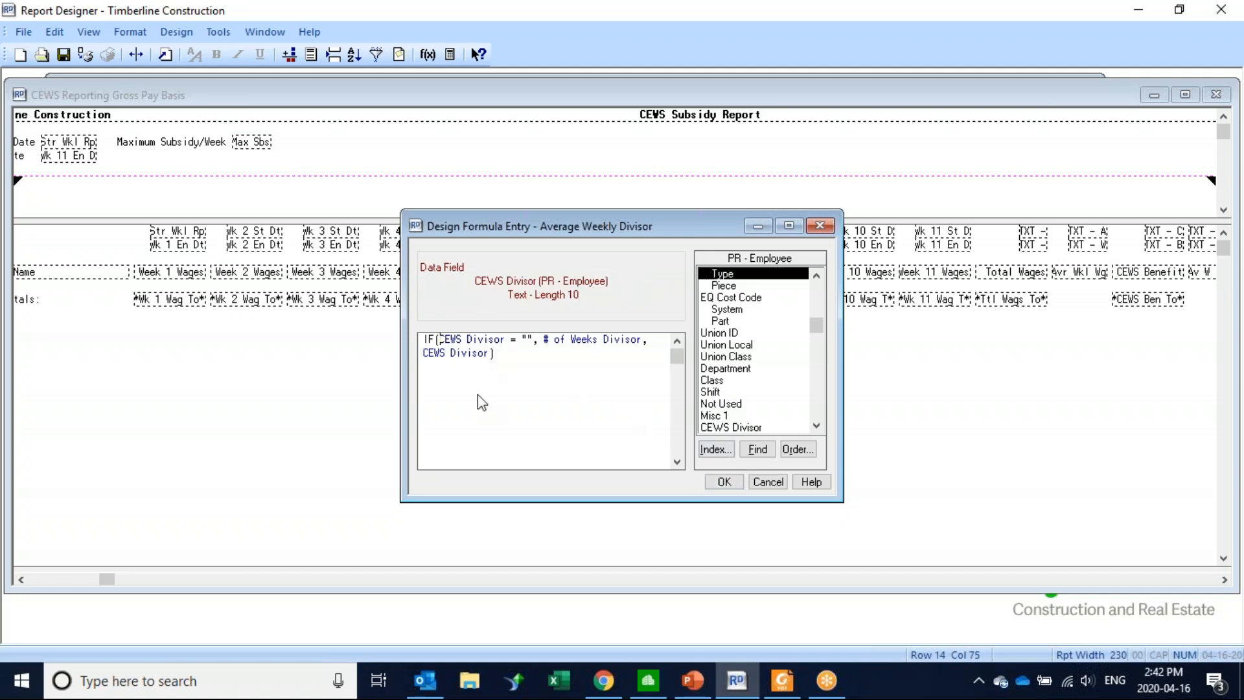
key(Delete)
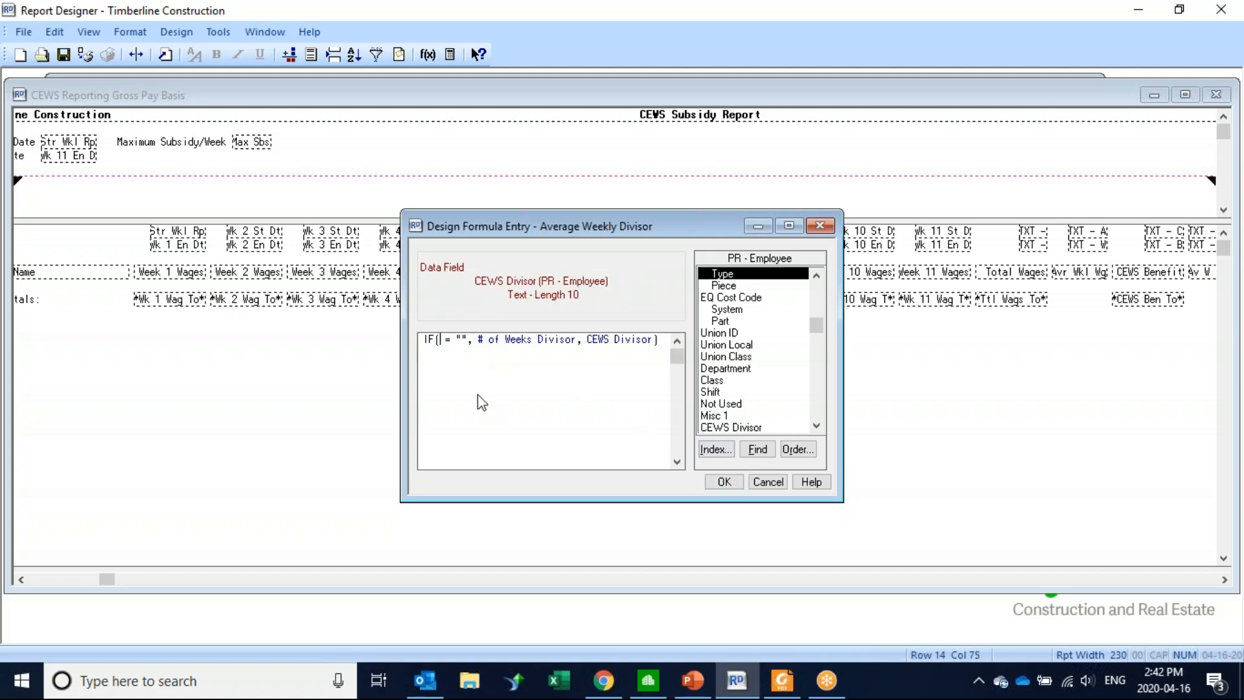
click(726, 417)
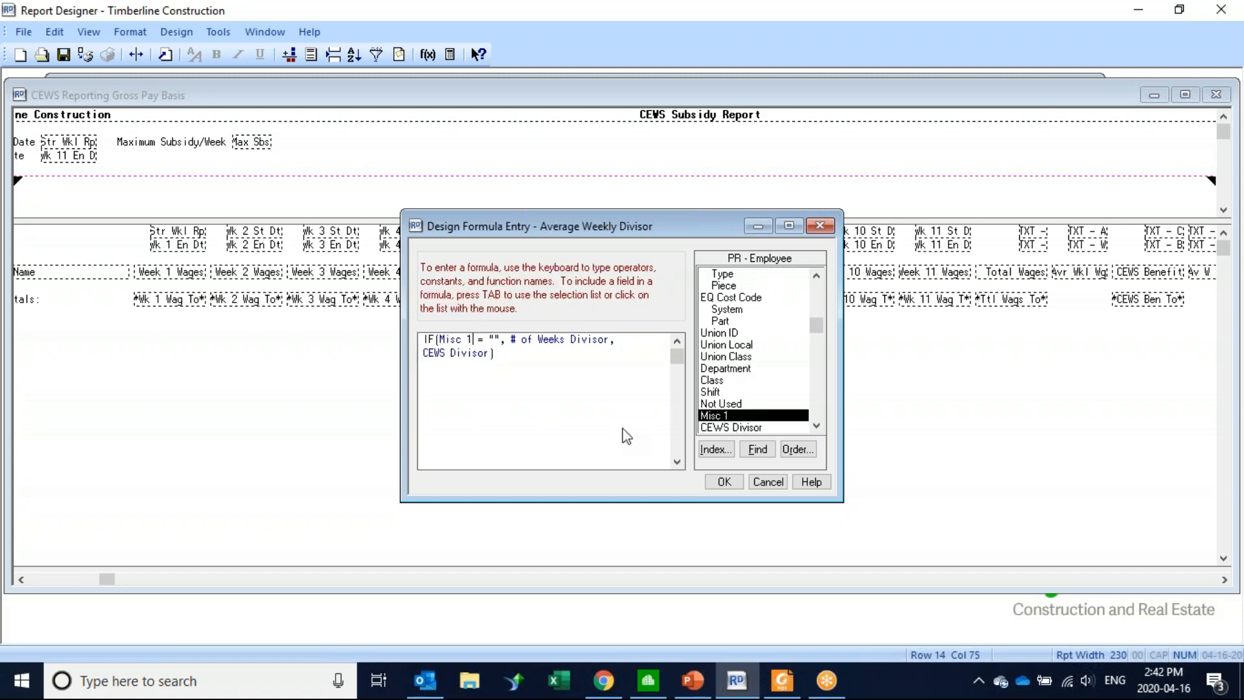
click(454, 358)
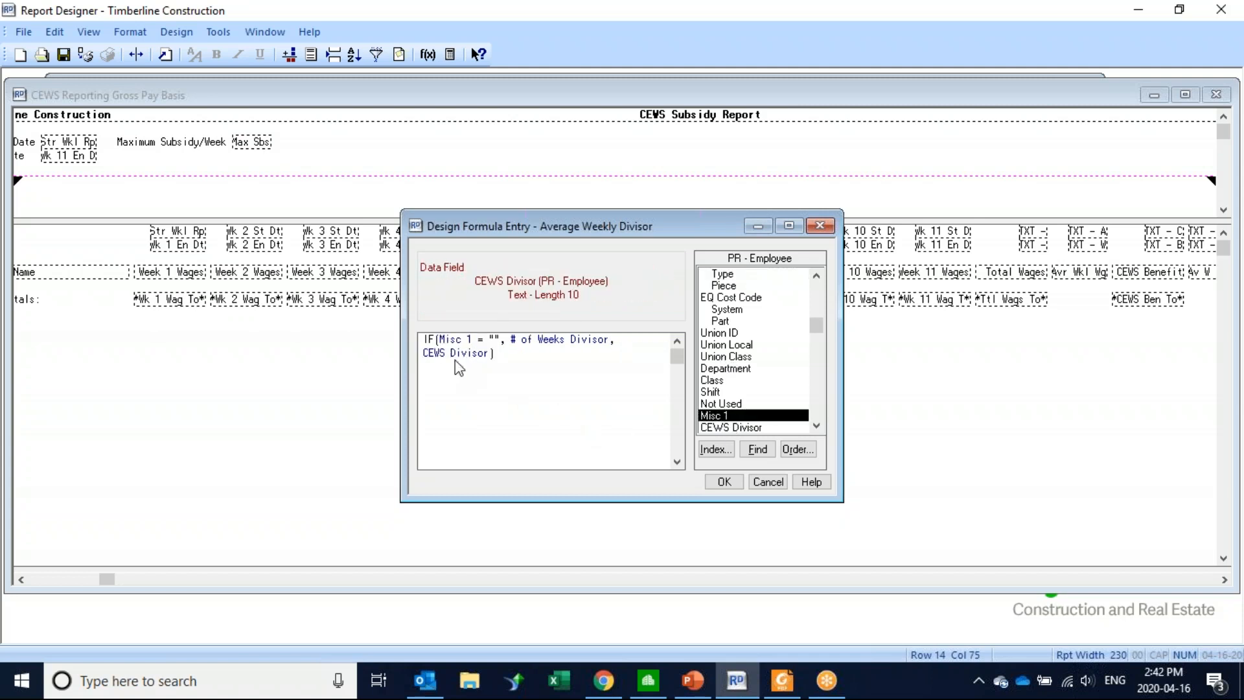
key(Delete)
click(717, 416)
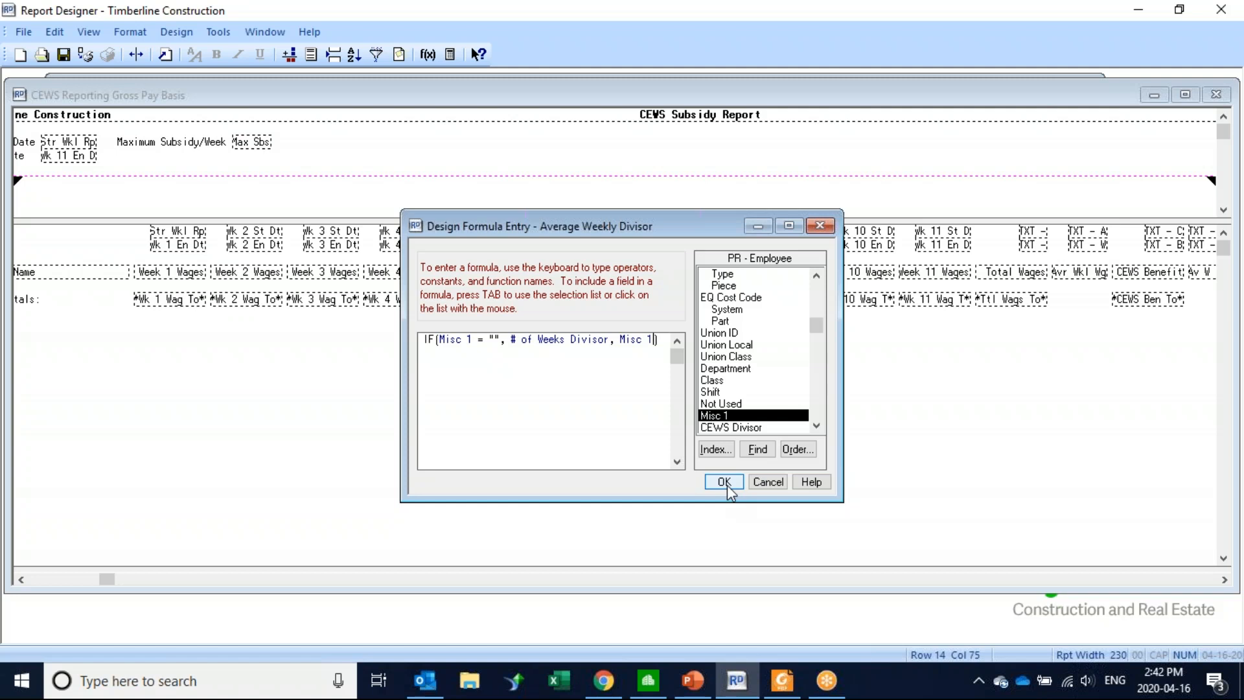
click(759, 482)
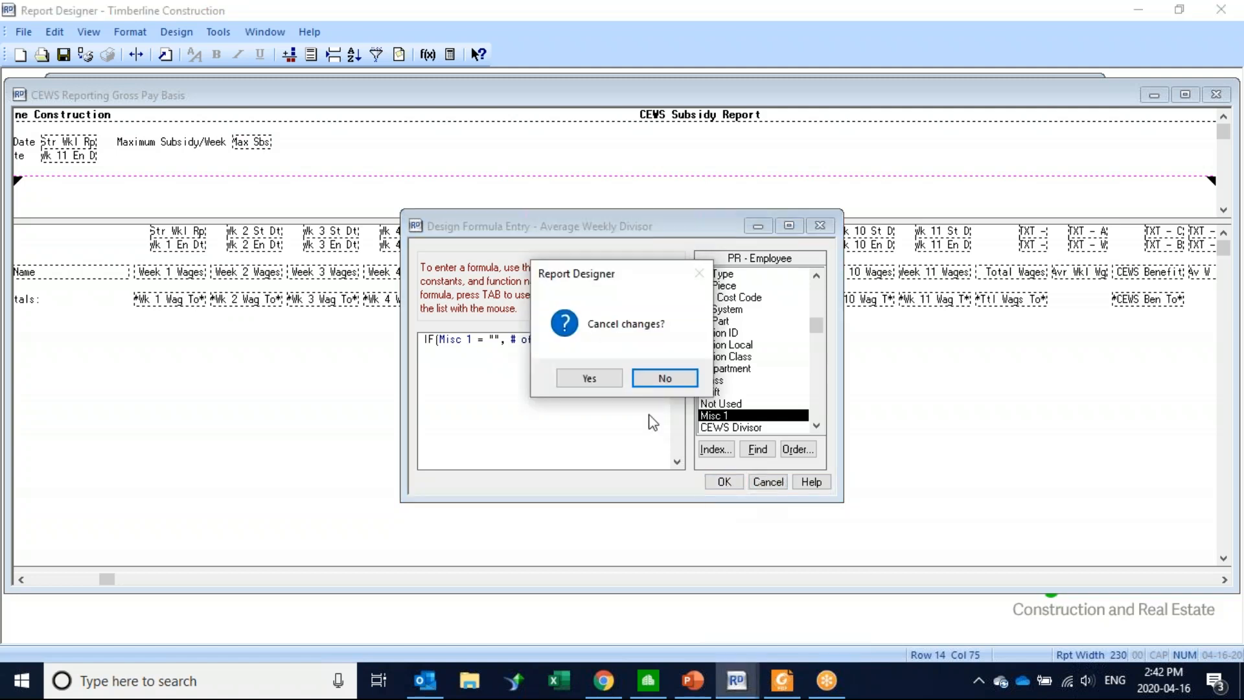
click(594, 382)
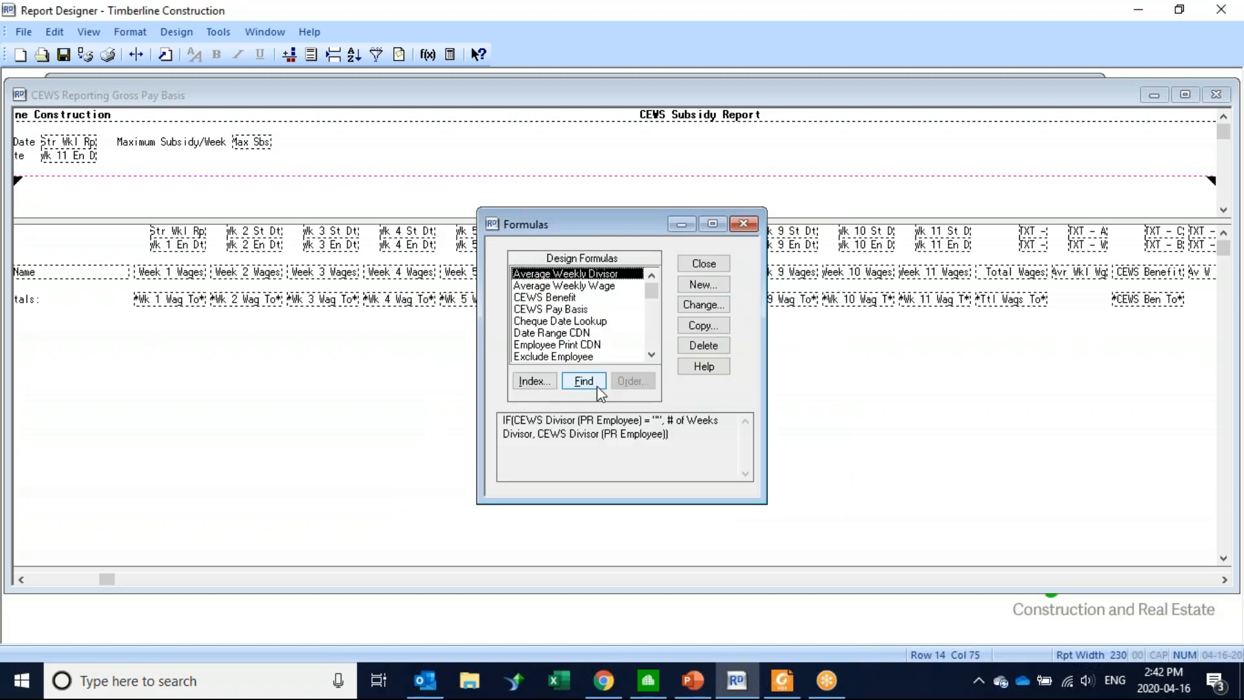
Review the Exclude Employee design formula, close the formula list and view the design file commands
click(566, 357)
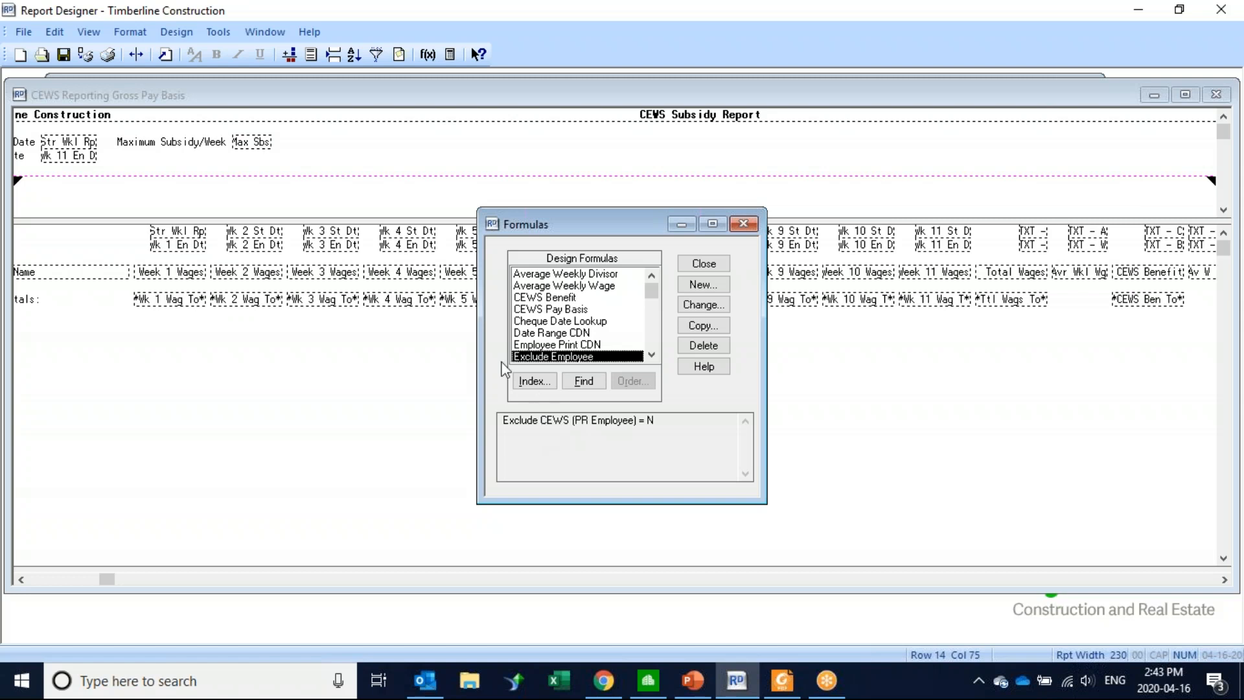
click(703, 263)
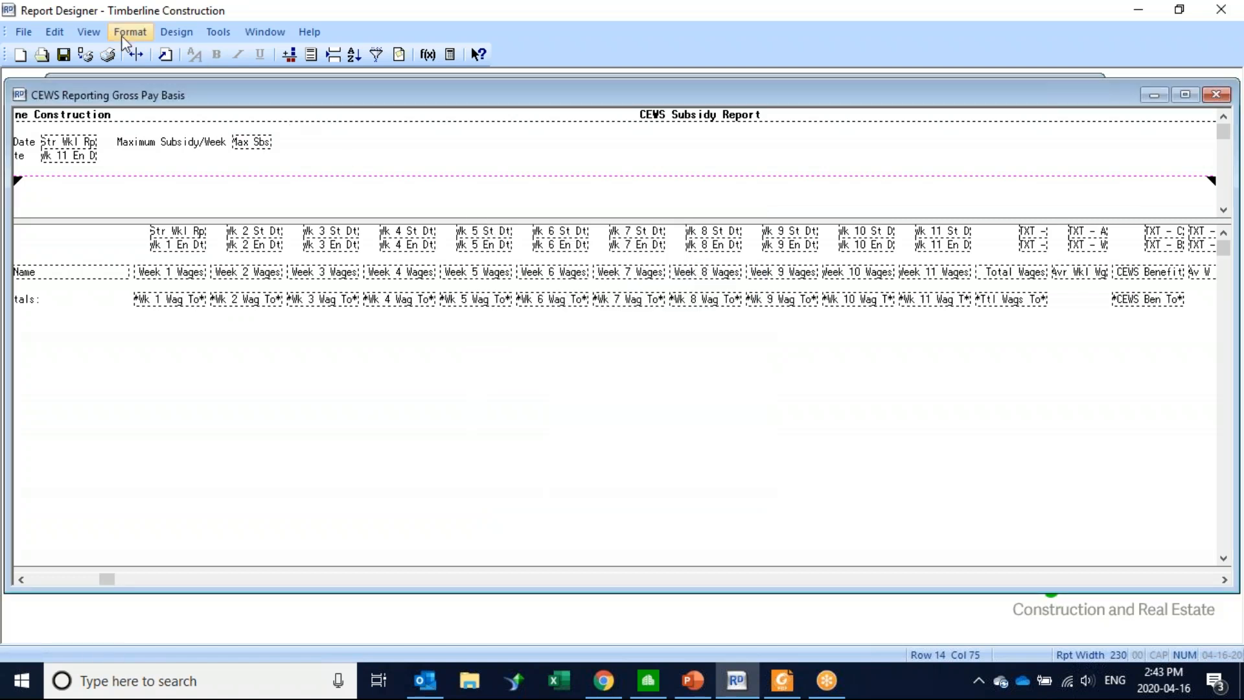
click(25, 32)
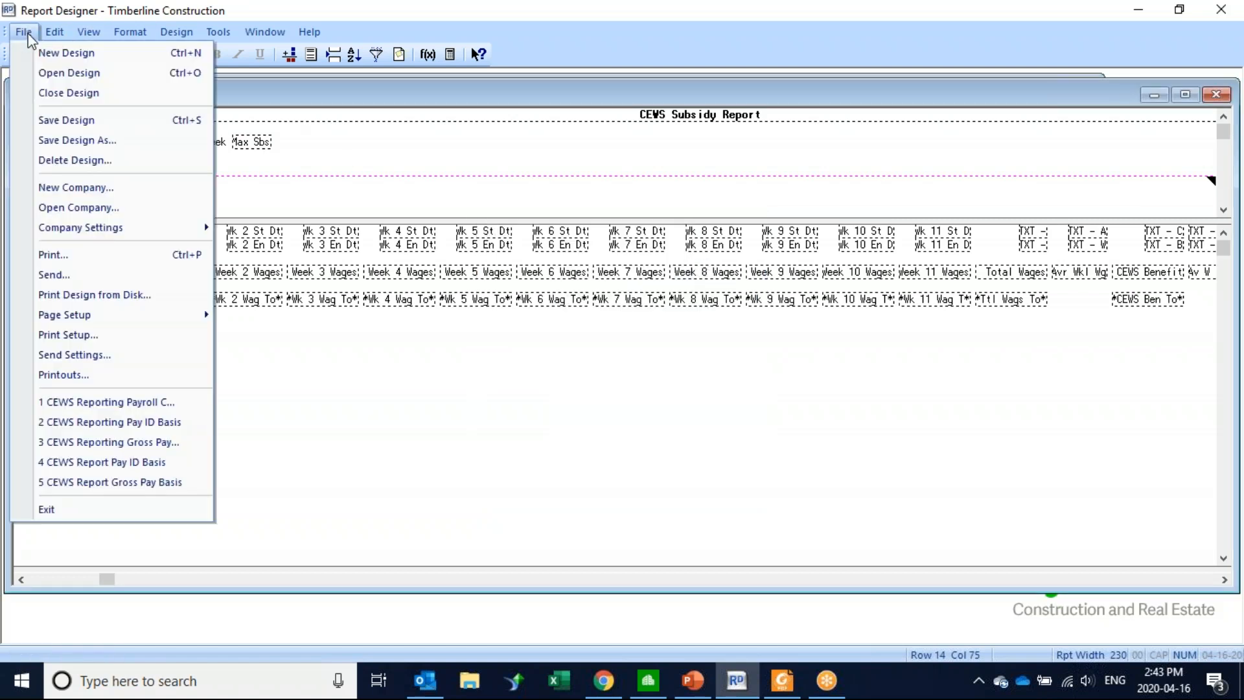
click(371, 409)
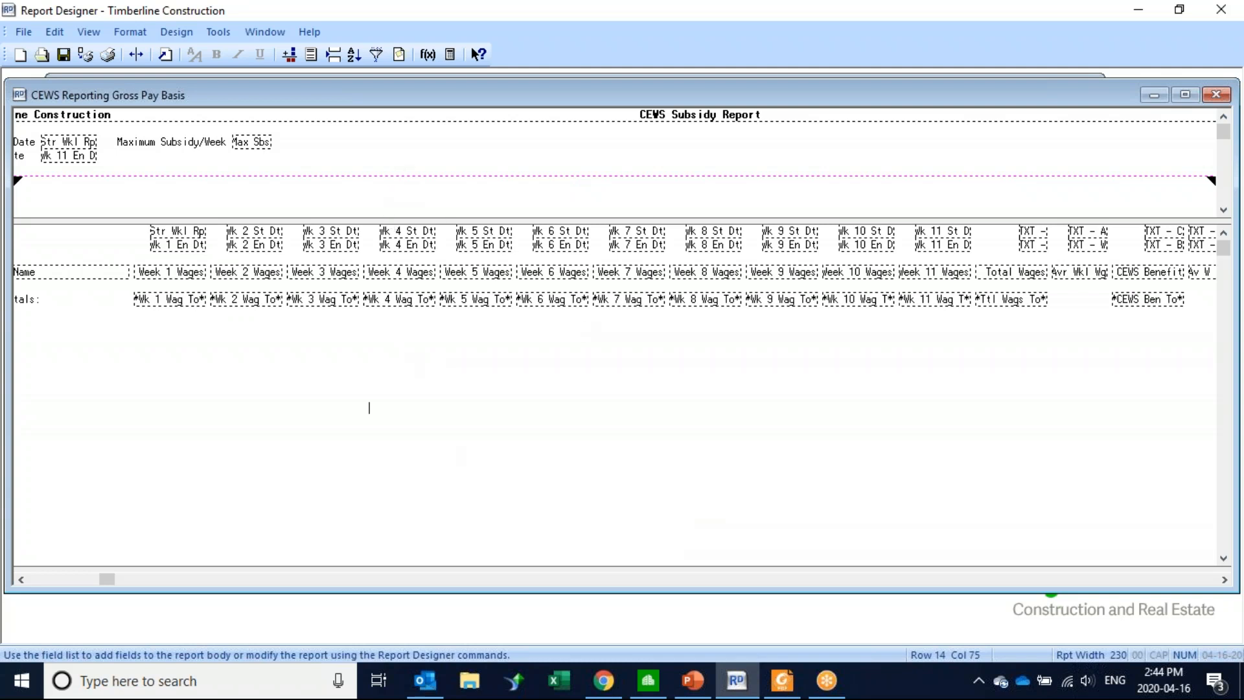
In Sage 300 Construction and Real Estate, view the CEWS Subsidy Calc Pay IDs print options using PR Transactions (current), and cancel the report
mouse_move(733, 686)
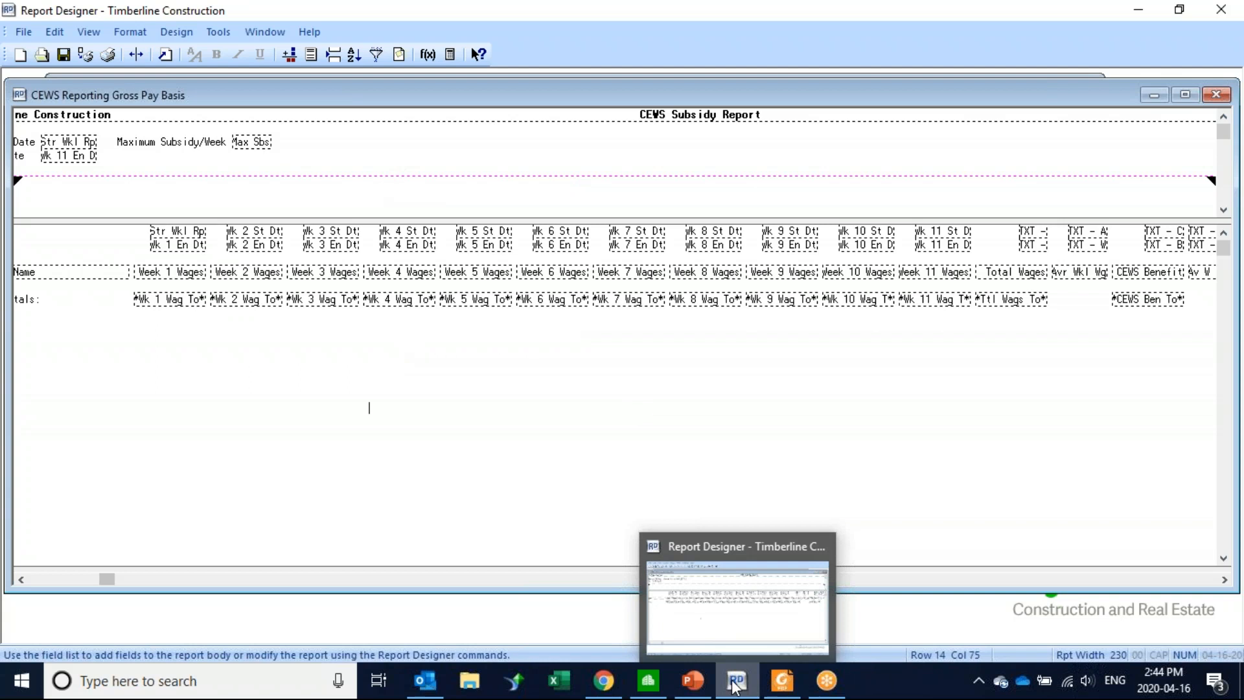
click(648, 680)
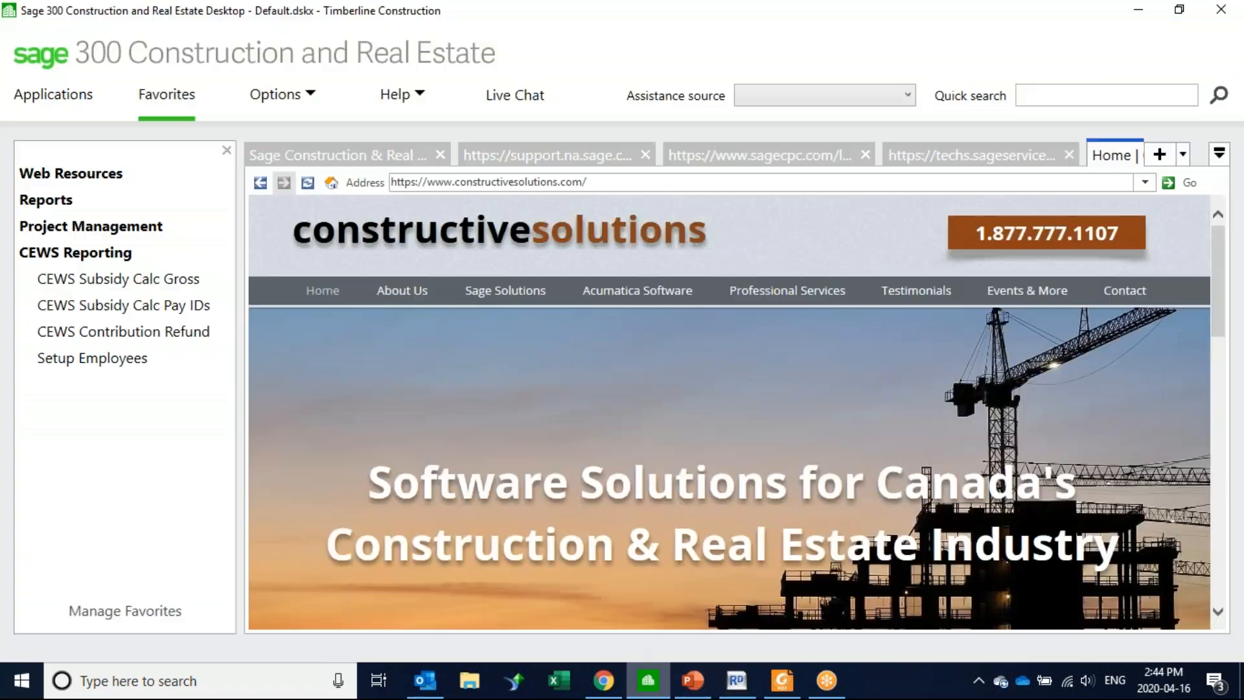
click(121, 310)
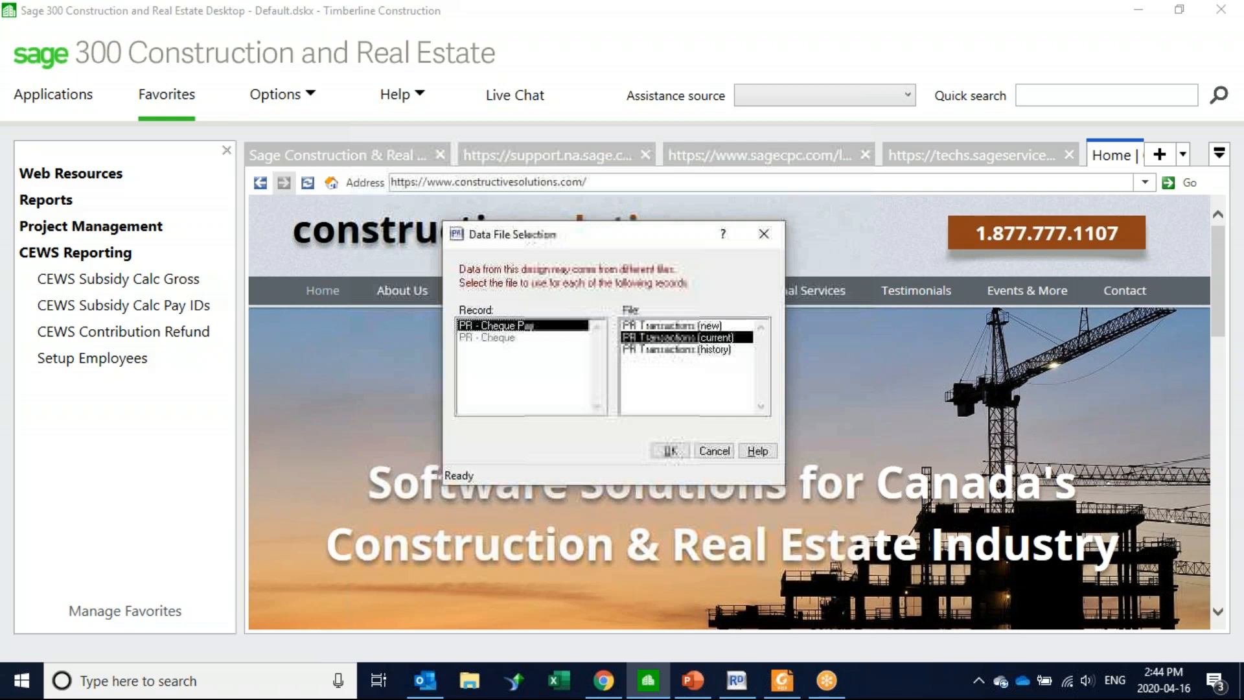
click(670, 451)
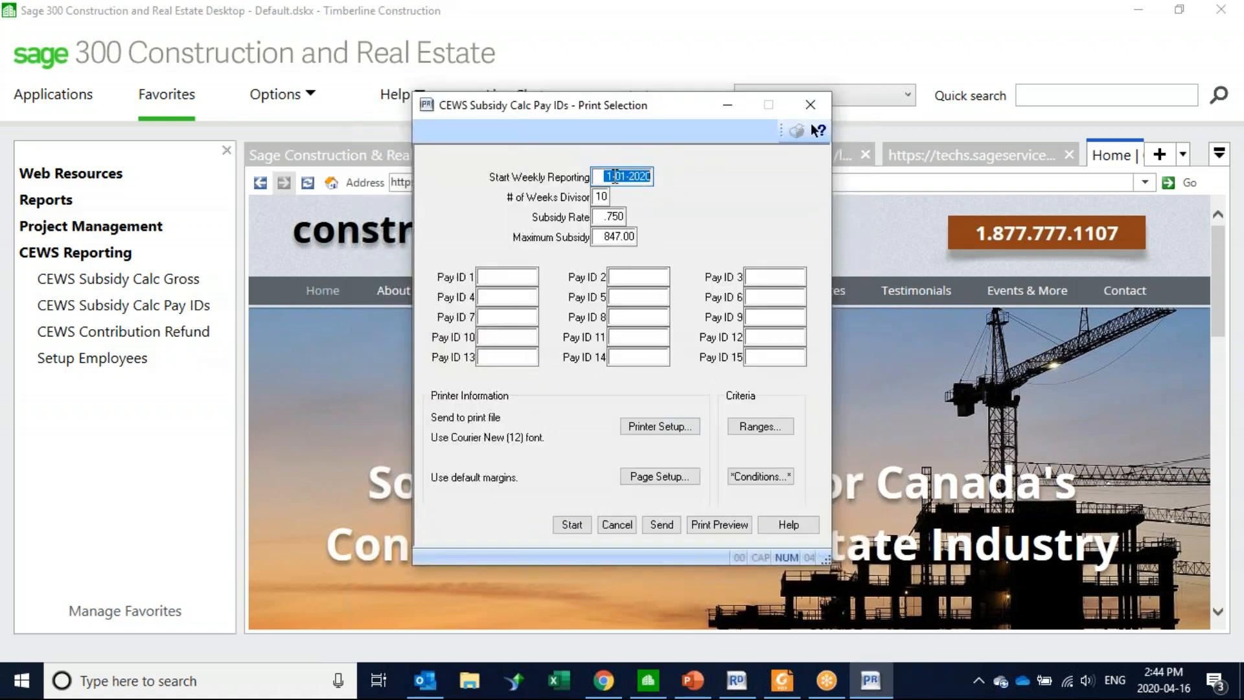
click(498, 277)
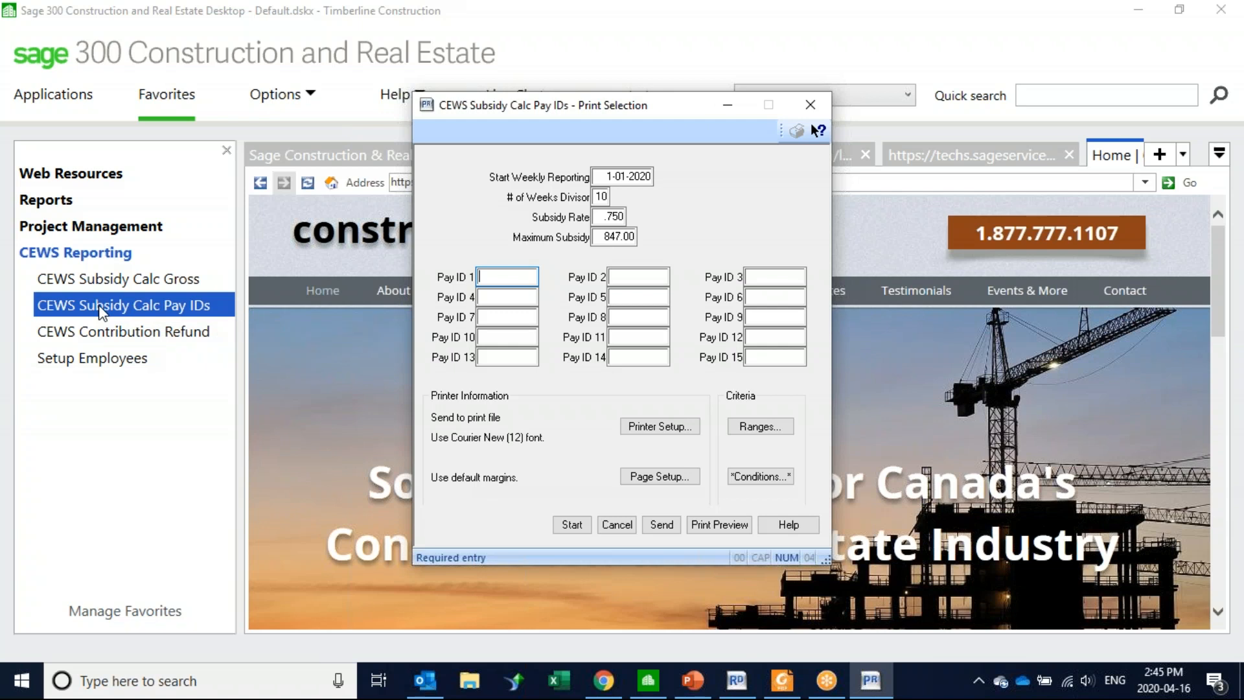
click(612, 524)
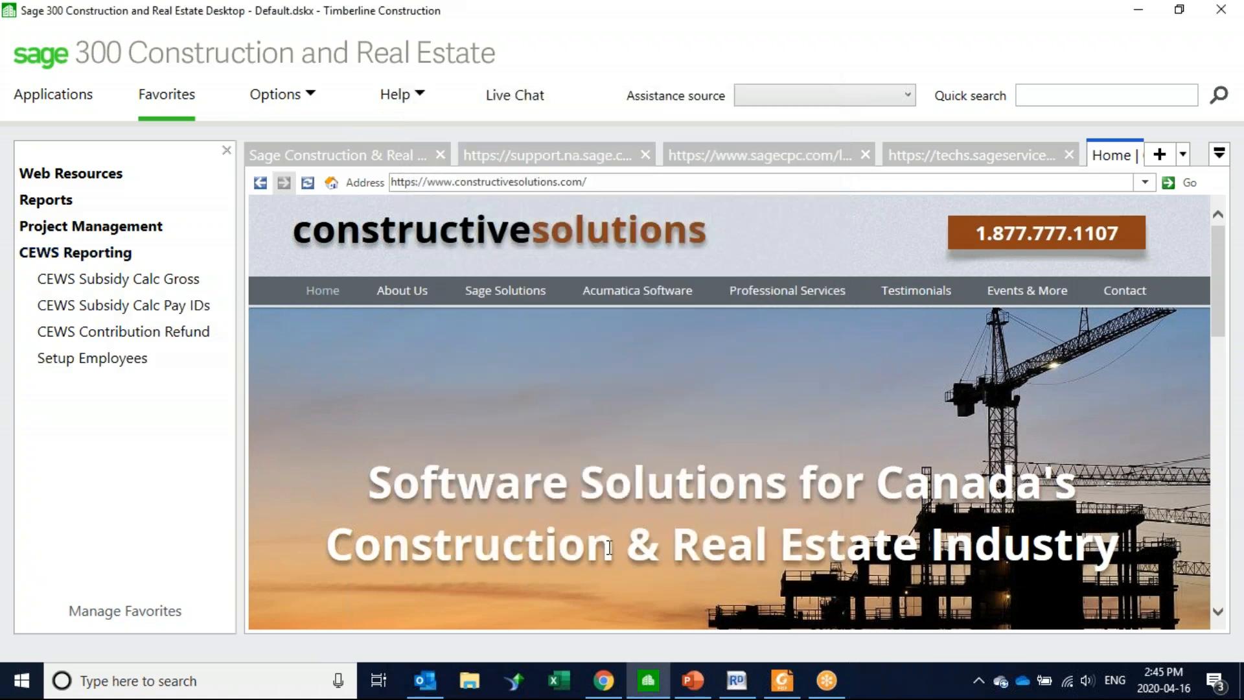
Switch to the Canada Emergency Wage Subsidy Reports presentation in PowerPoint and show the Refund of Employer Payroll Contributions slide
click(786, 691)
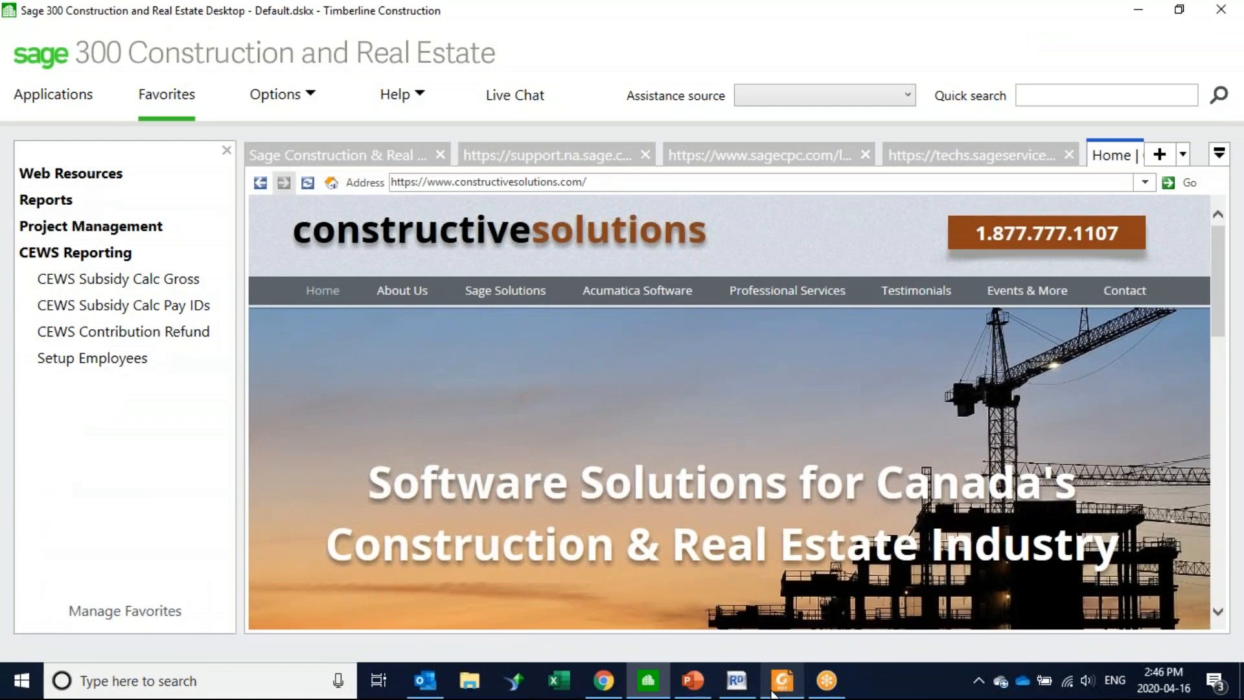
click(693, 680)
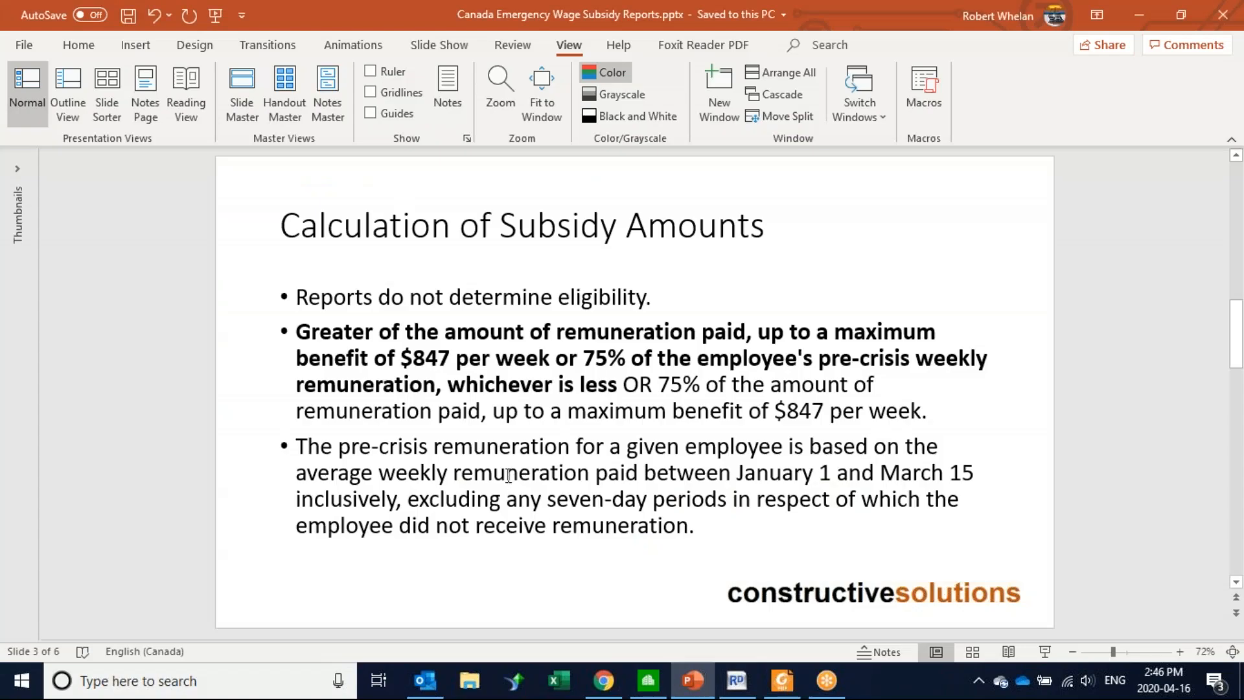
scroll(509, 476, down, 1)
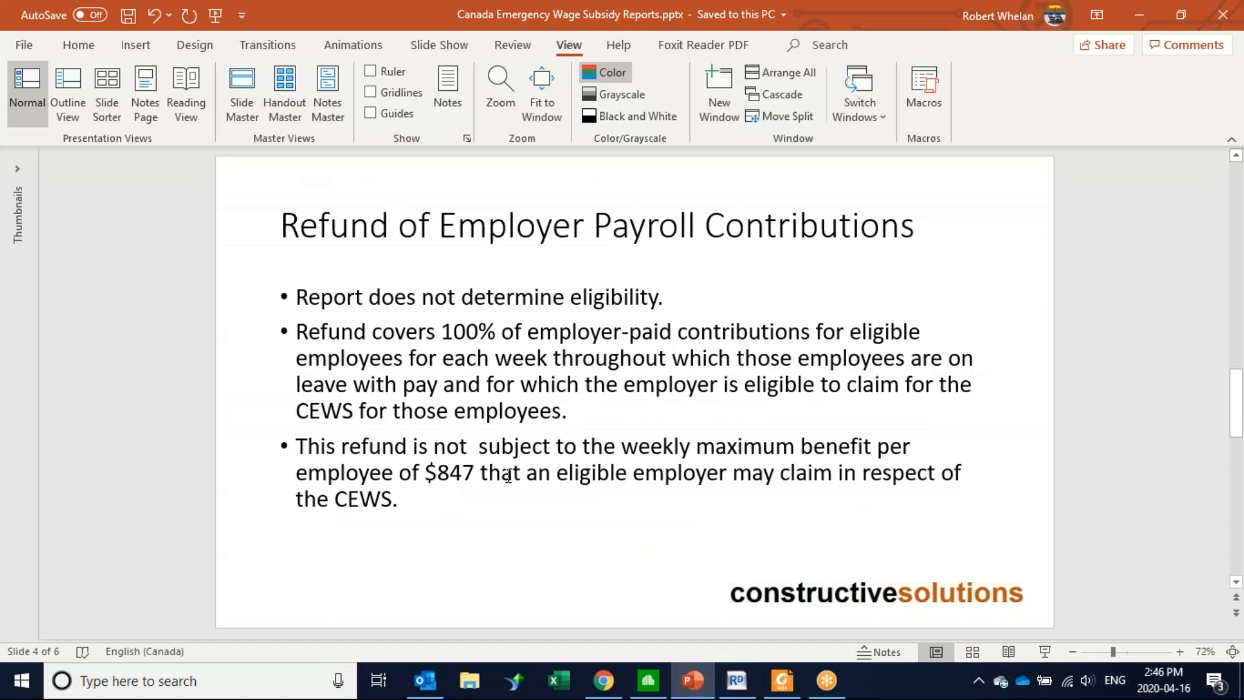
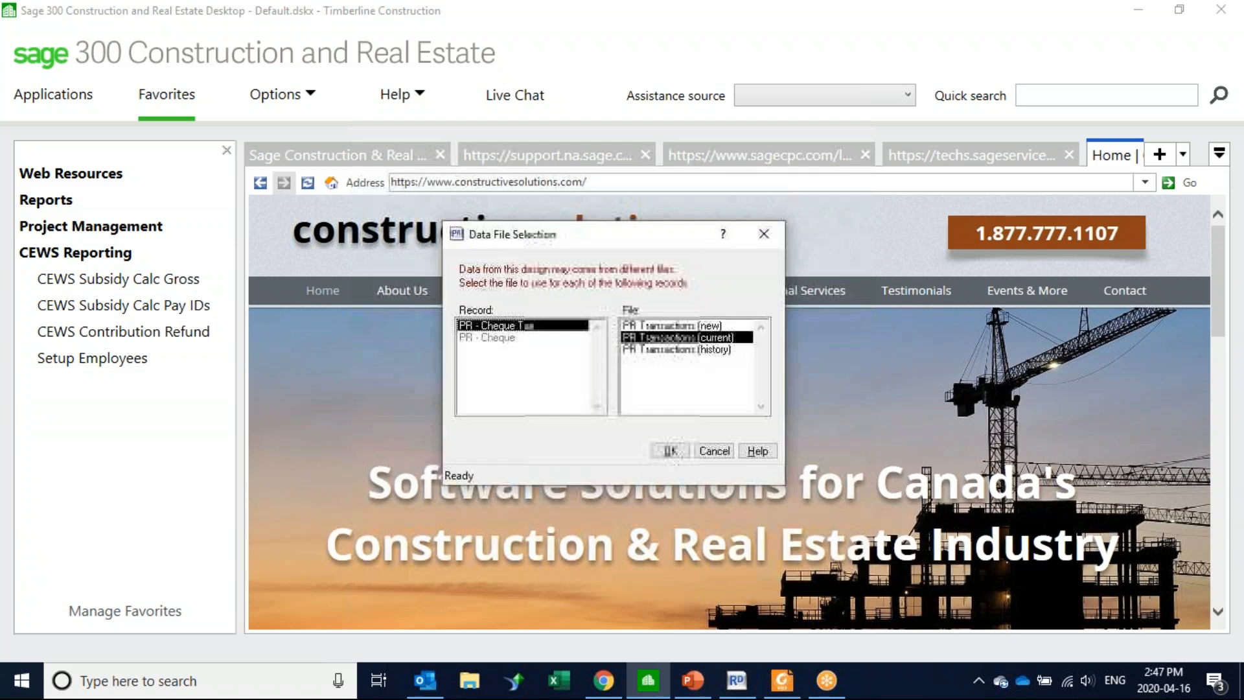
View the CEWS Contribution Refund print options using PR Transactions (current), and cancel the report
click(662, 448)
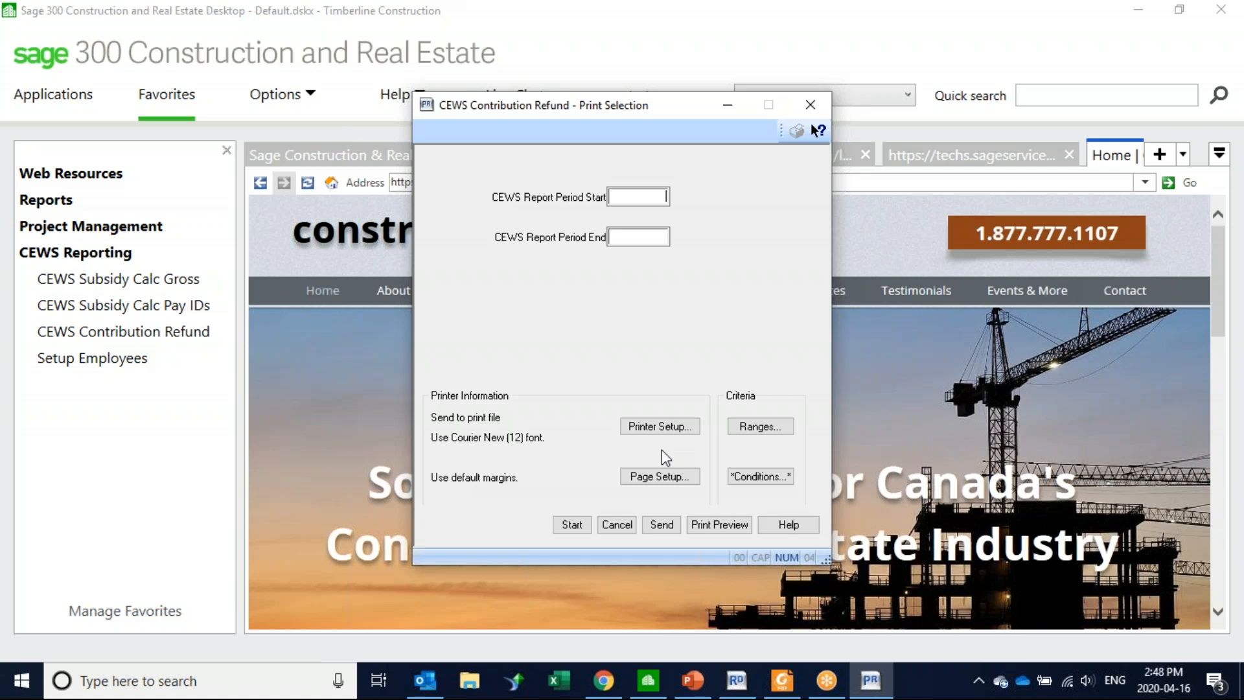
click(616, 524)
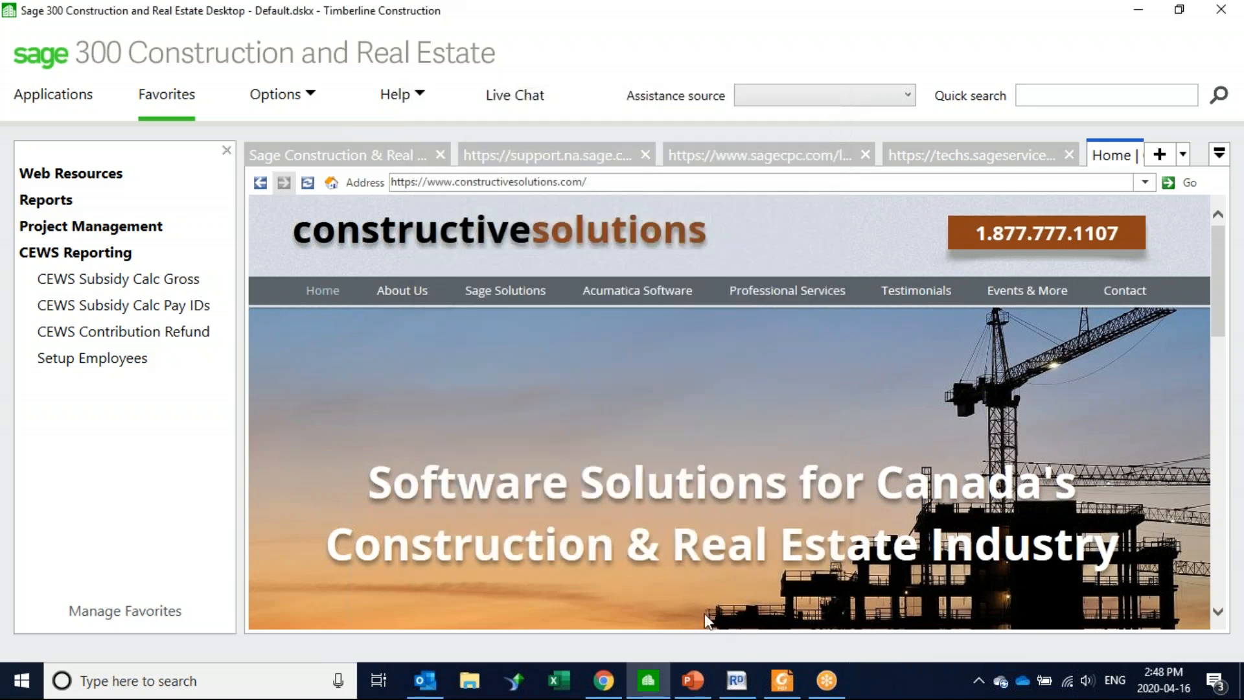
Switch to Foxit Reader and examine the employer EI and CPP contributions in the CEWS Contribution Refund Reporting Sample
mouse_move(768, 685)
click(771, 681)
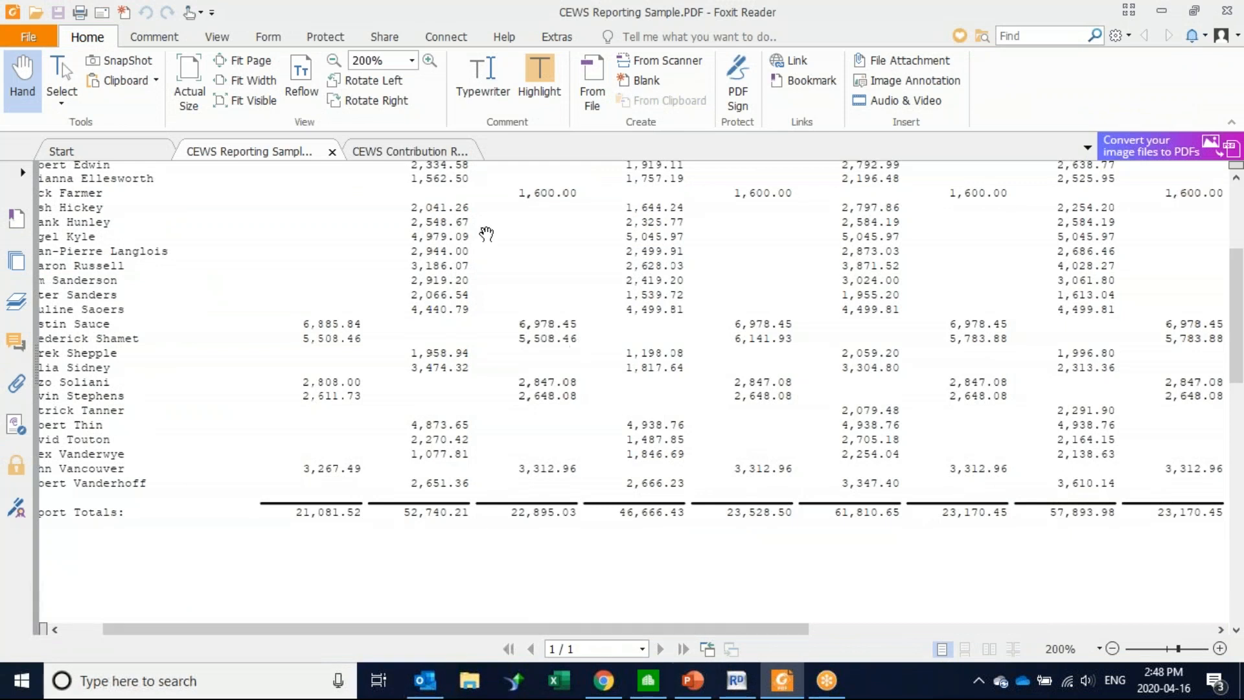
click(415, 152)
scroll(375, 315, up, 1)
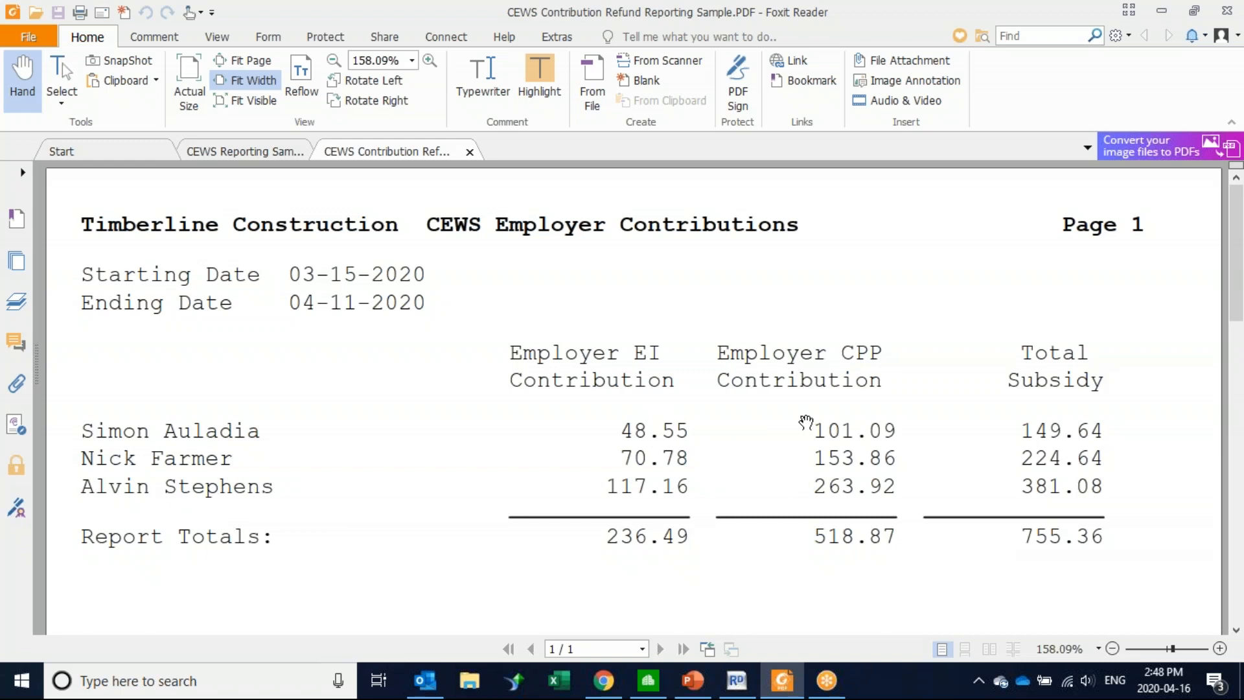
scroll(805, 422, down, 2)
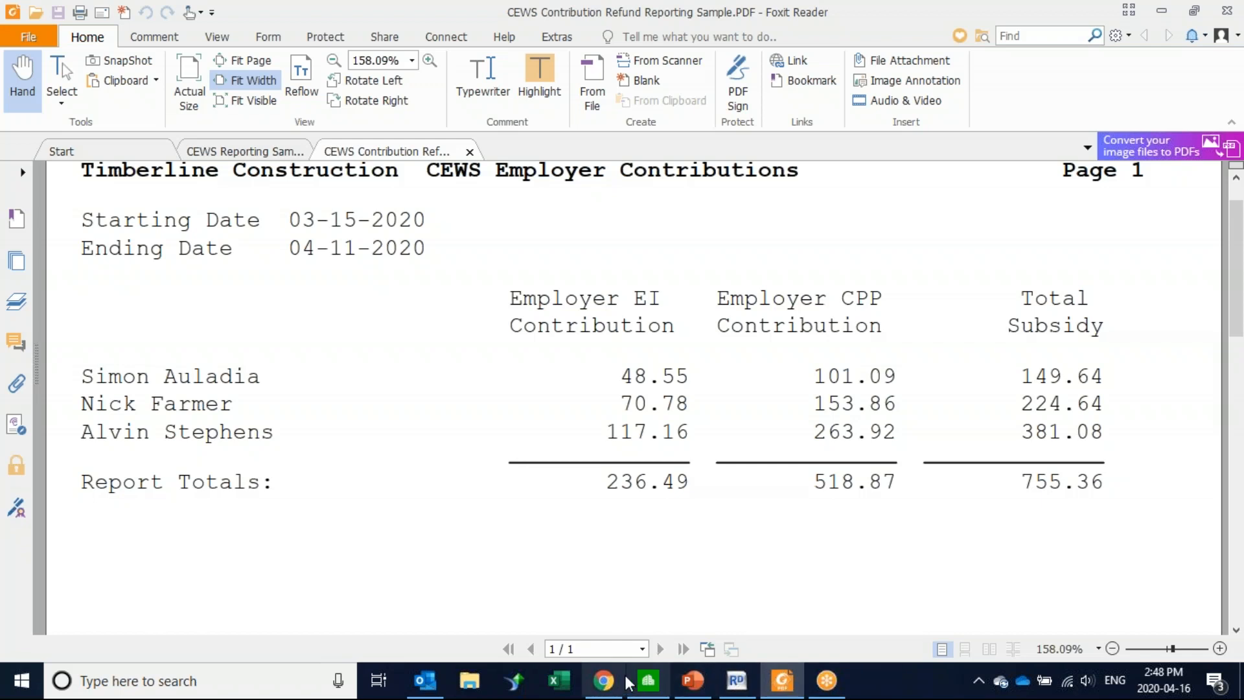
In Sage 300 Employee Setup, review the first employee's Misc Info checklist for Exclude CEWS and Include EI CPP, and close without saving
mouse_move(620, 687)
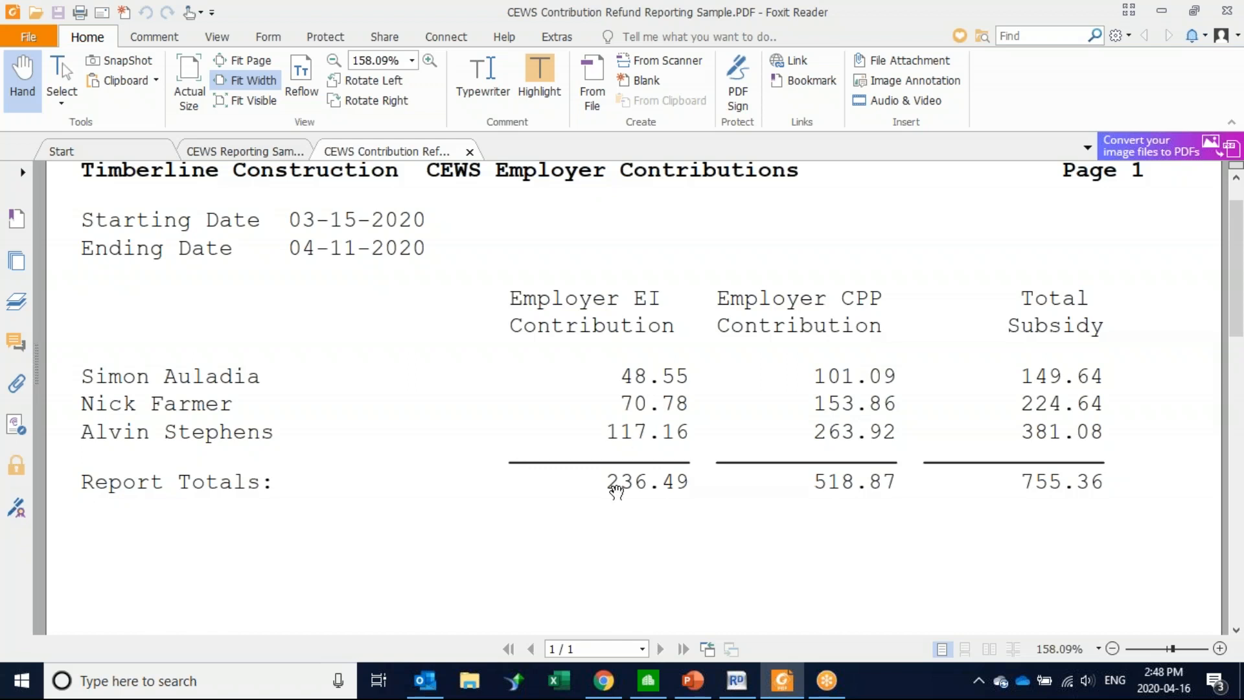
click(659, 683)
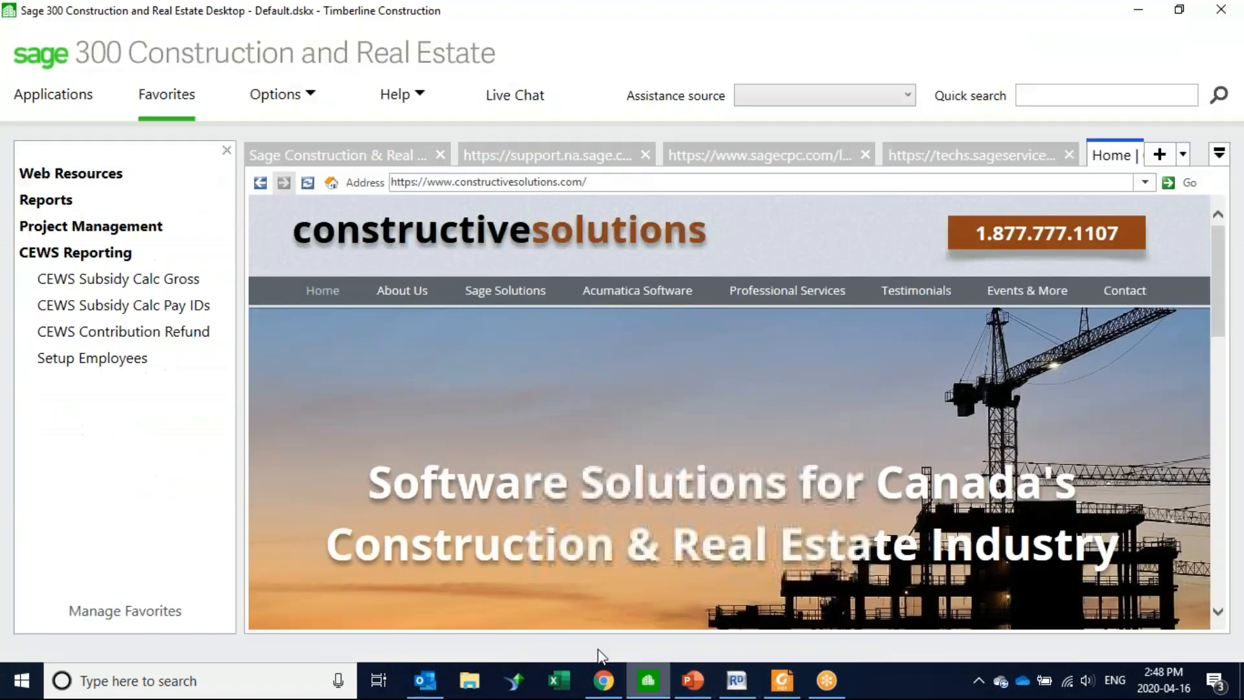
click(44, 354)
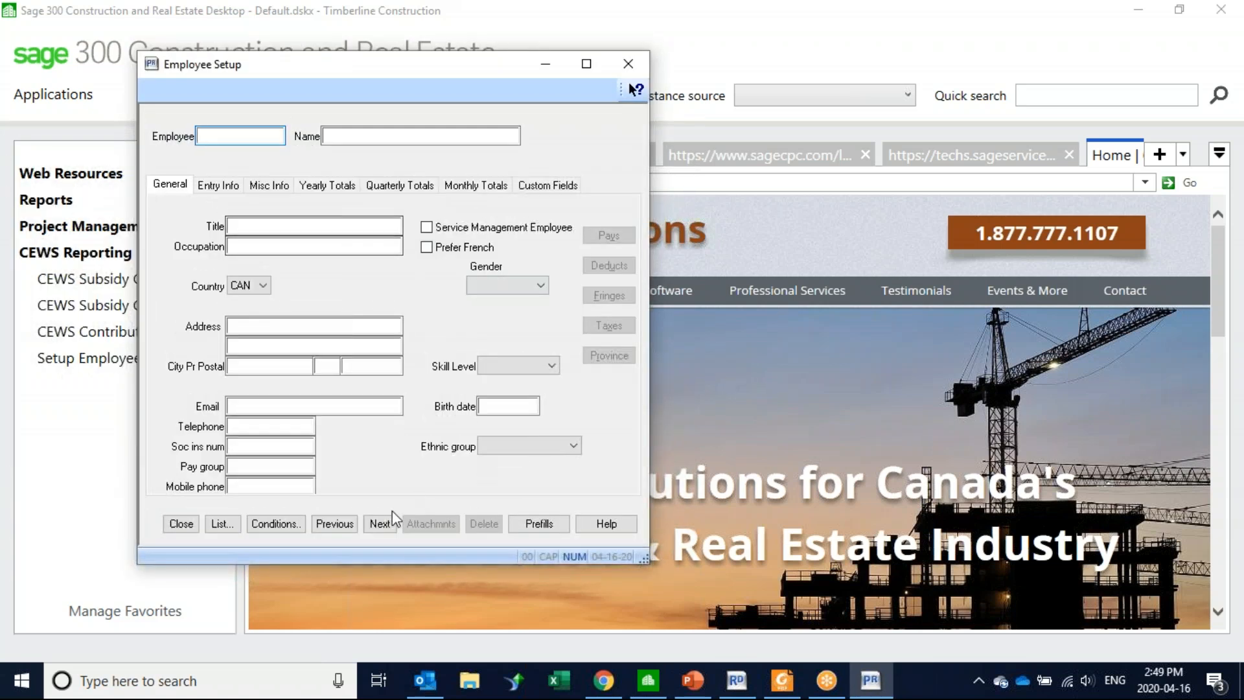
click(380, 522)
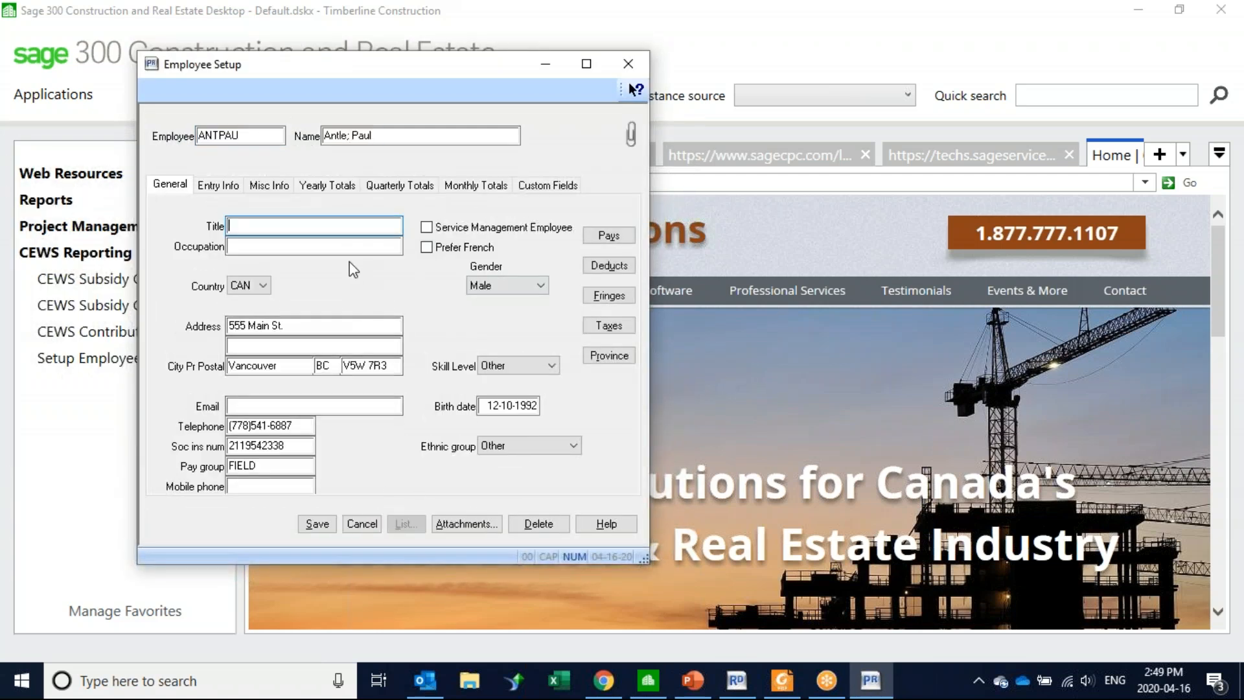
click(269, 186)
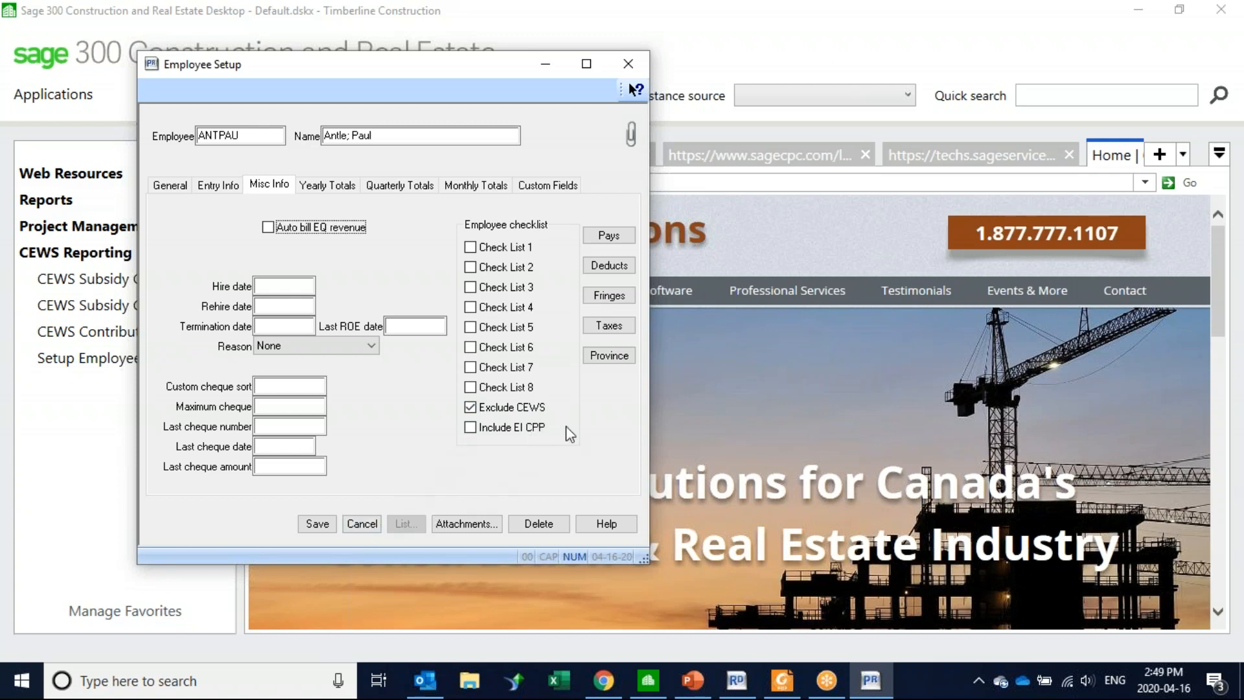
click(368, 523)
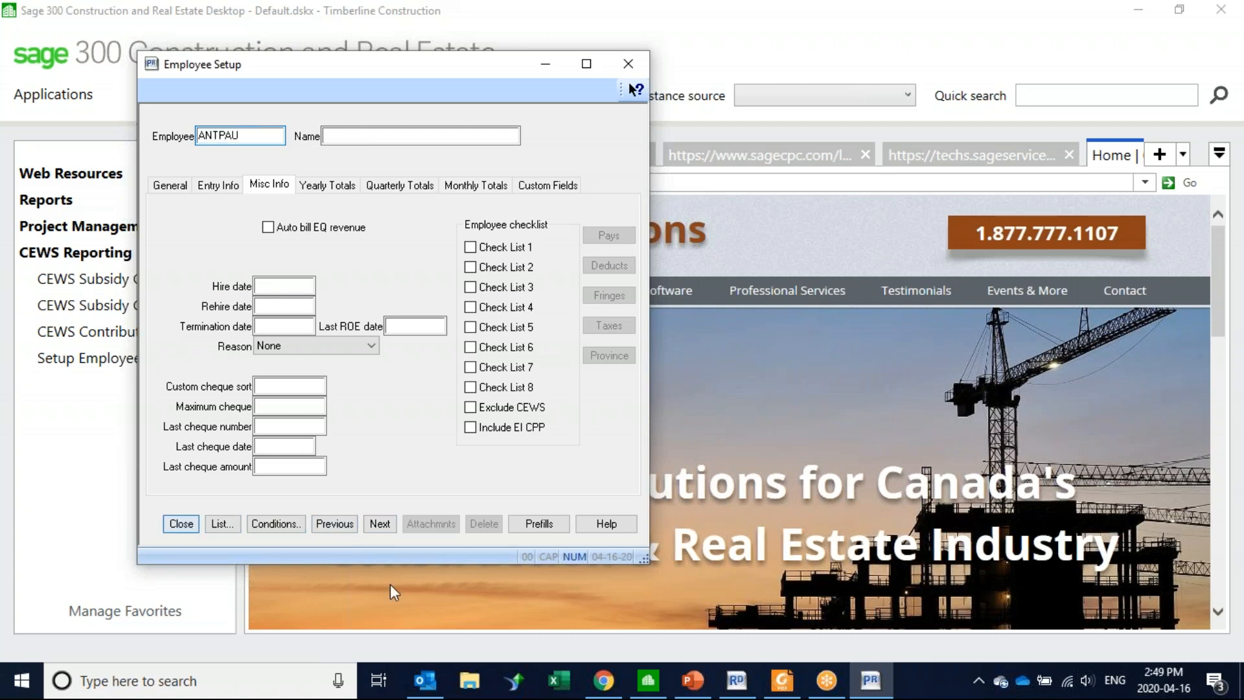
click(181, 523)
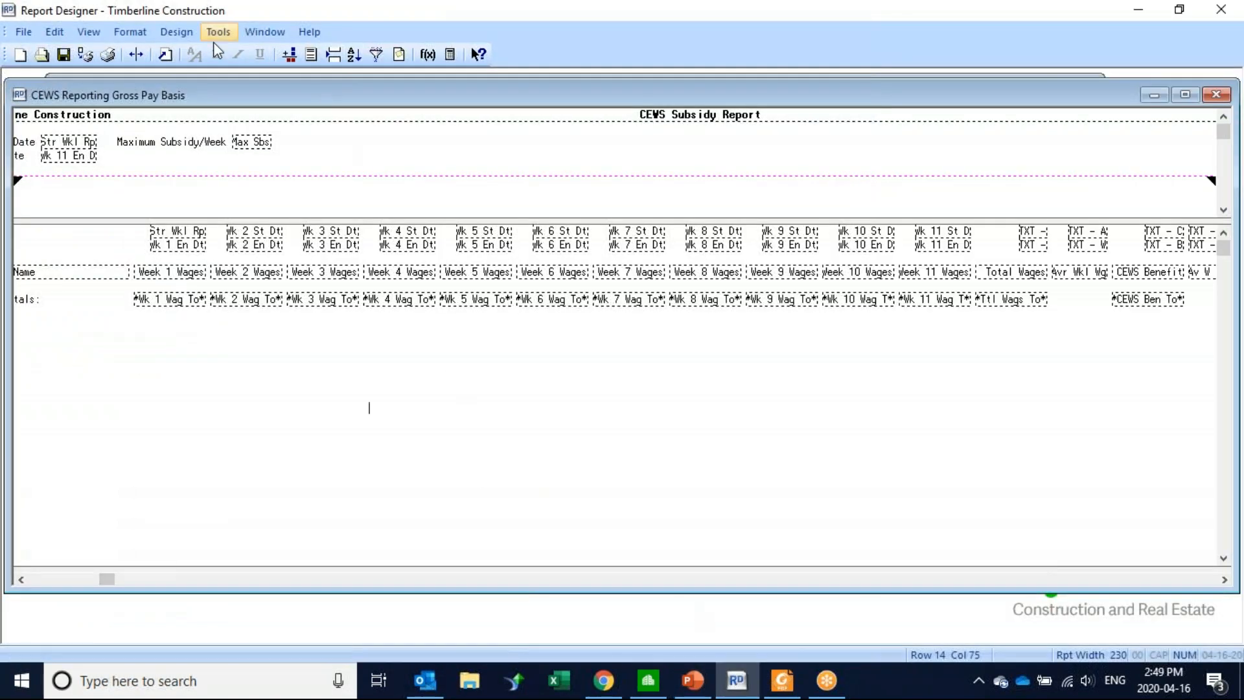
In Report Designer, bring the CEWS Reporting Payroll Contribution Refund design to the front and widen its window
click(309, 32)
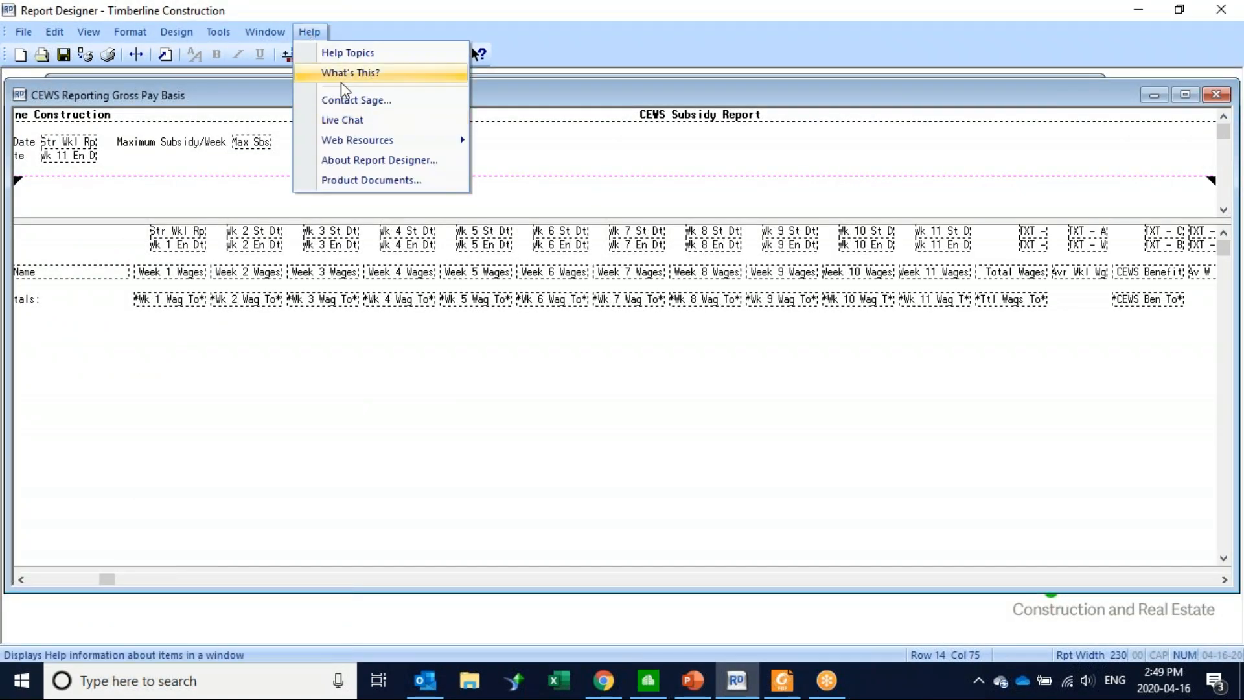
mouse_move(264, 32)
click(293, 120)
drag(673, 90, 652, 102)
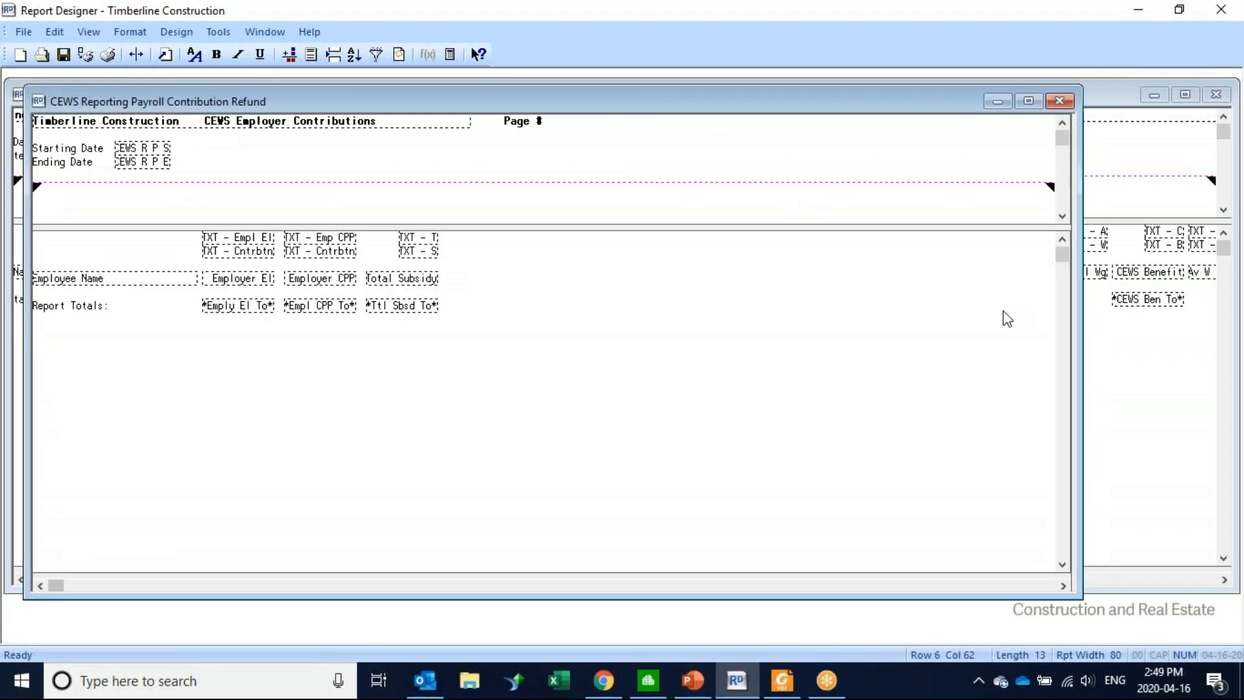
drag(1079, 347, 1160, 349)
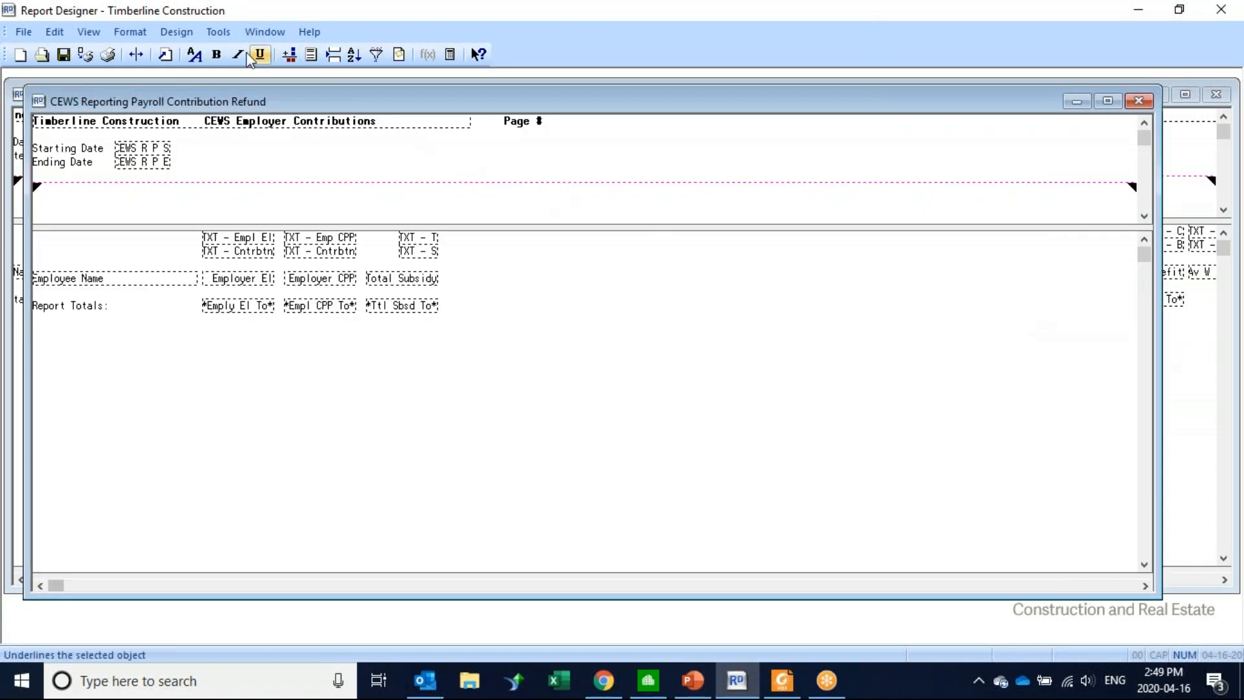
Review the Include Employee, Quebec Parental and Quebec Pension design formulas of the refund report, and close the formula list
click(212, 36)
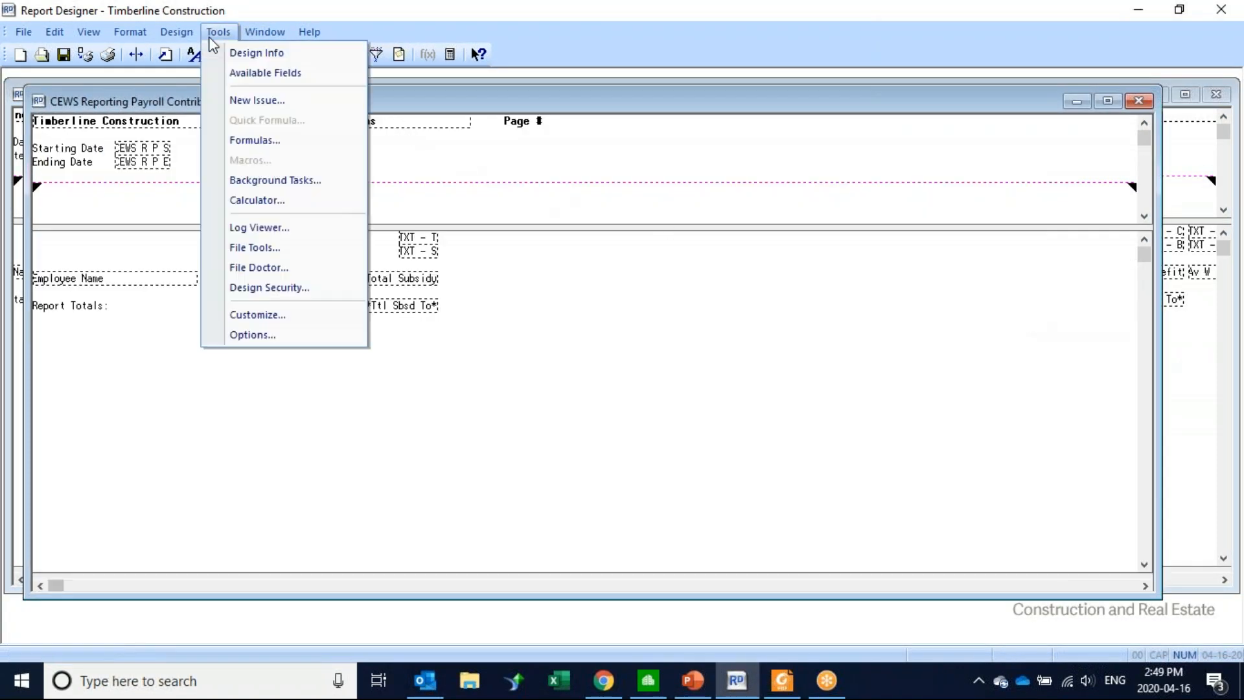
click(248, 142)
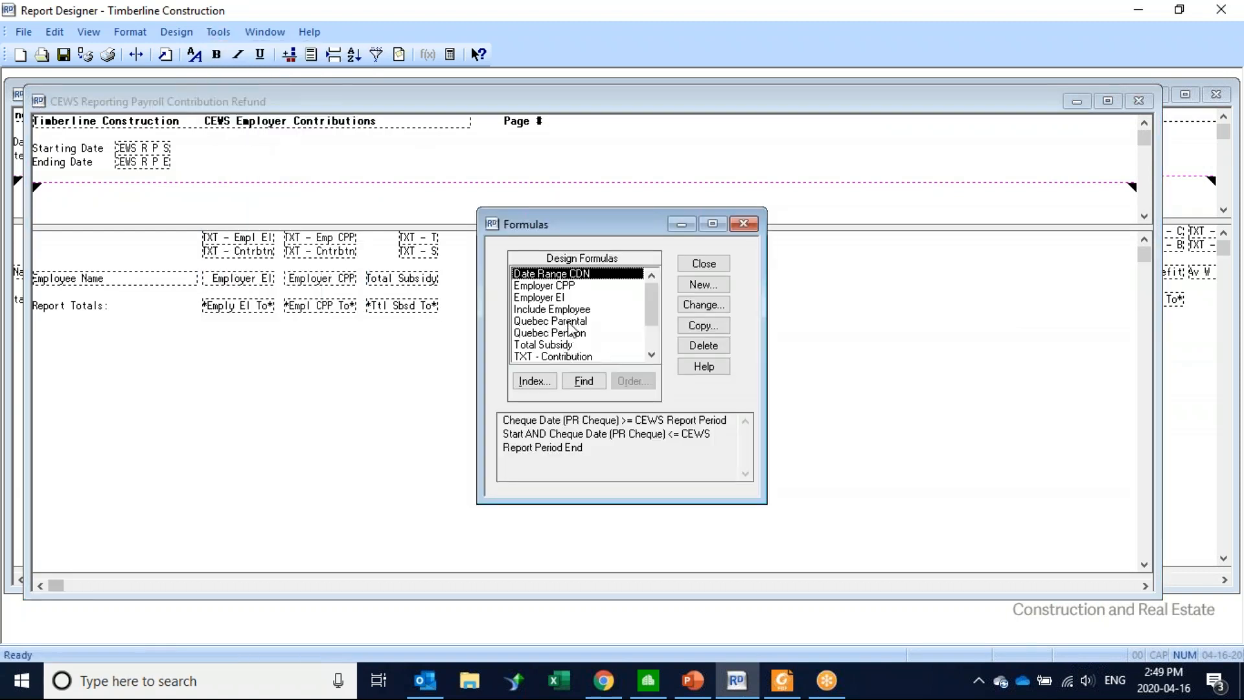
click(571, 311)
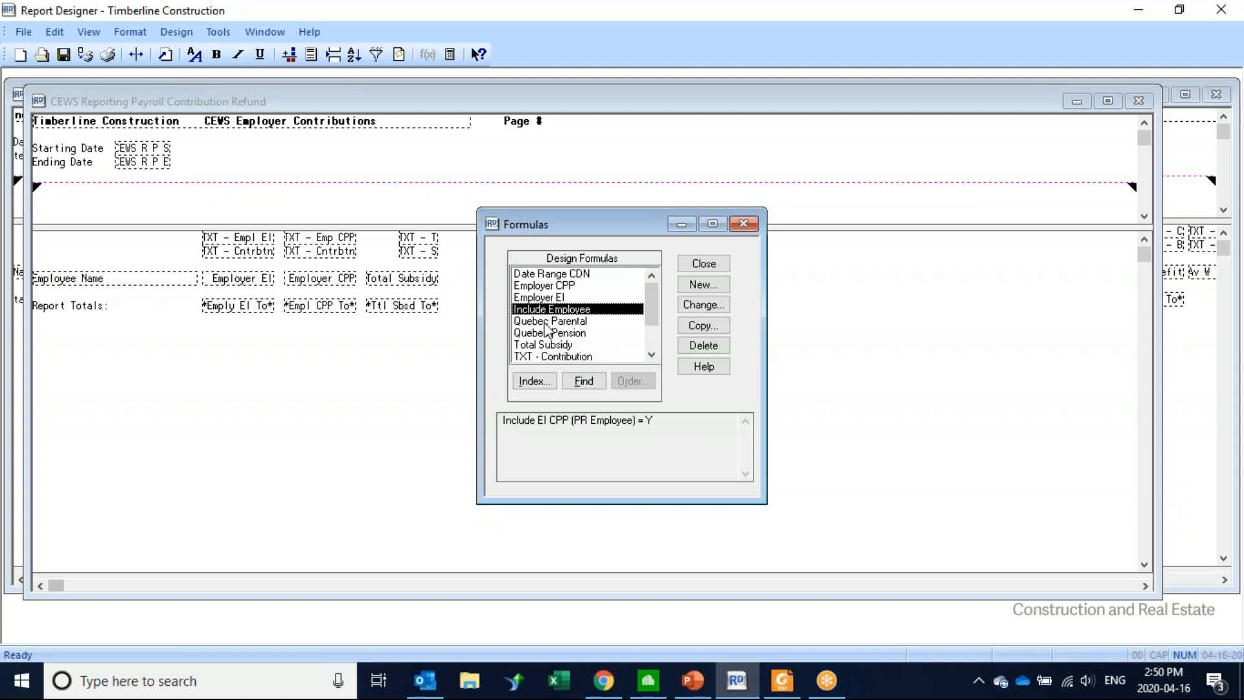
click(545, 323)
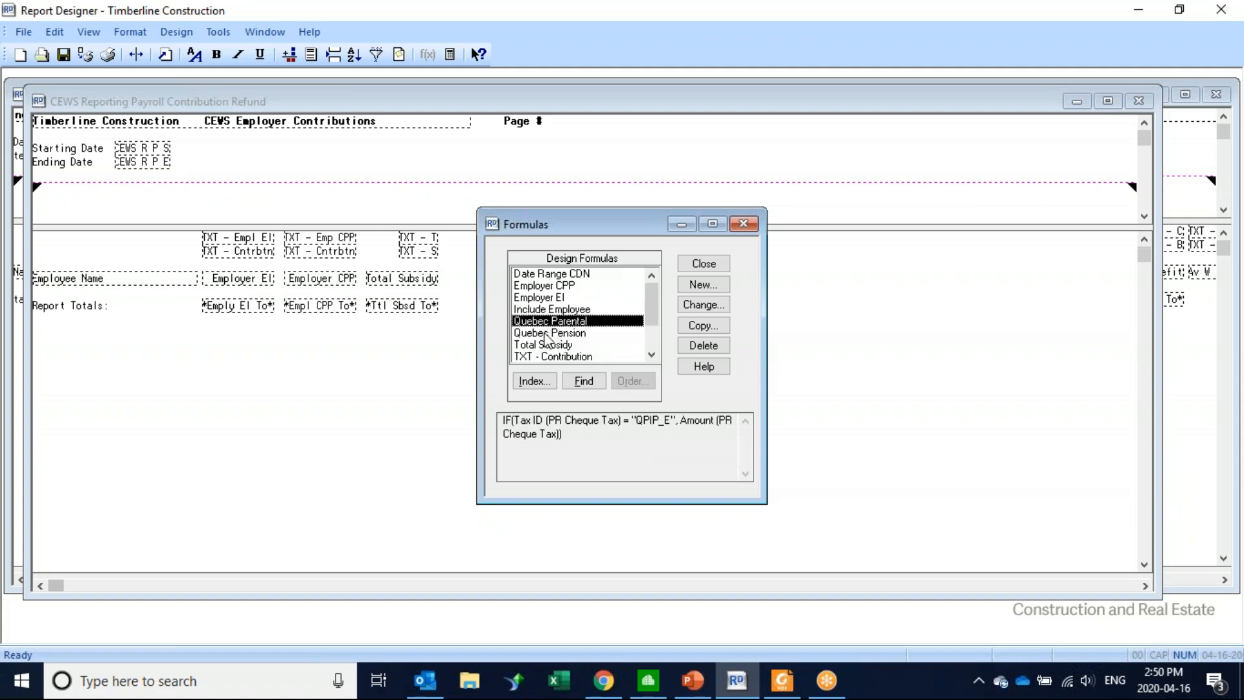
click(546, 333)
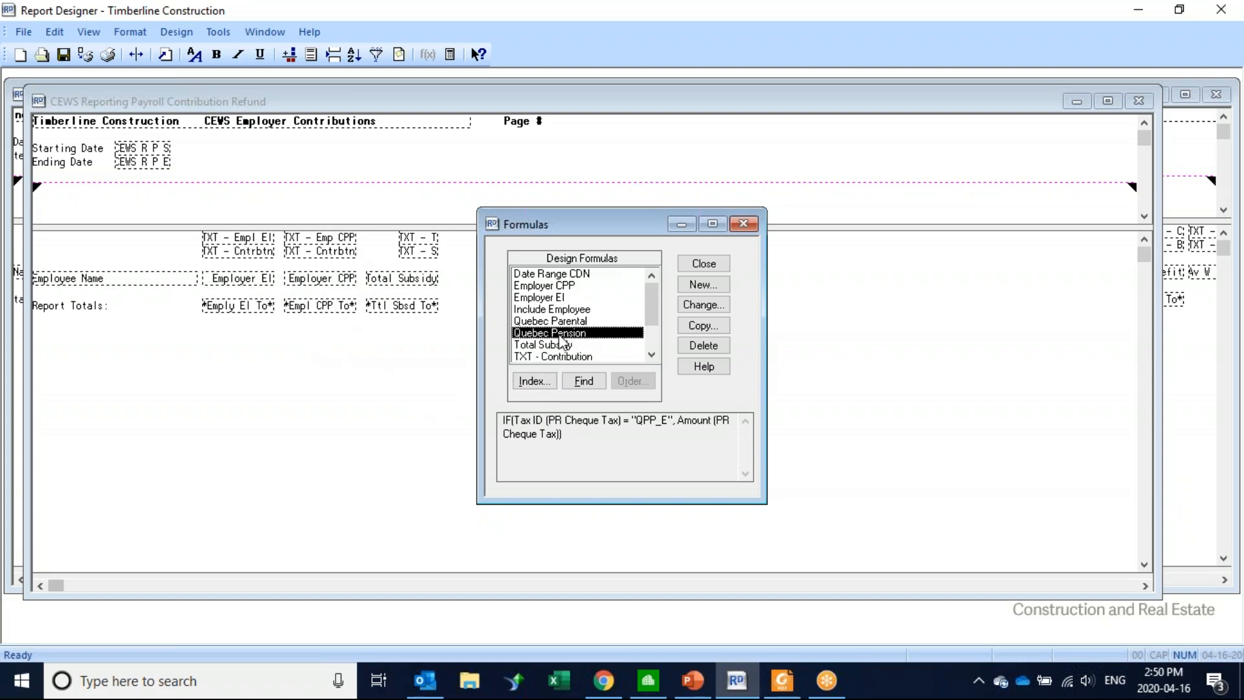
click(545, 325)
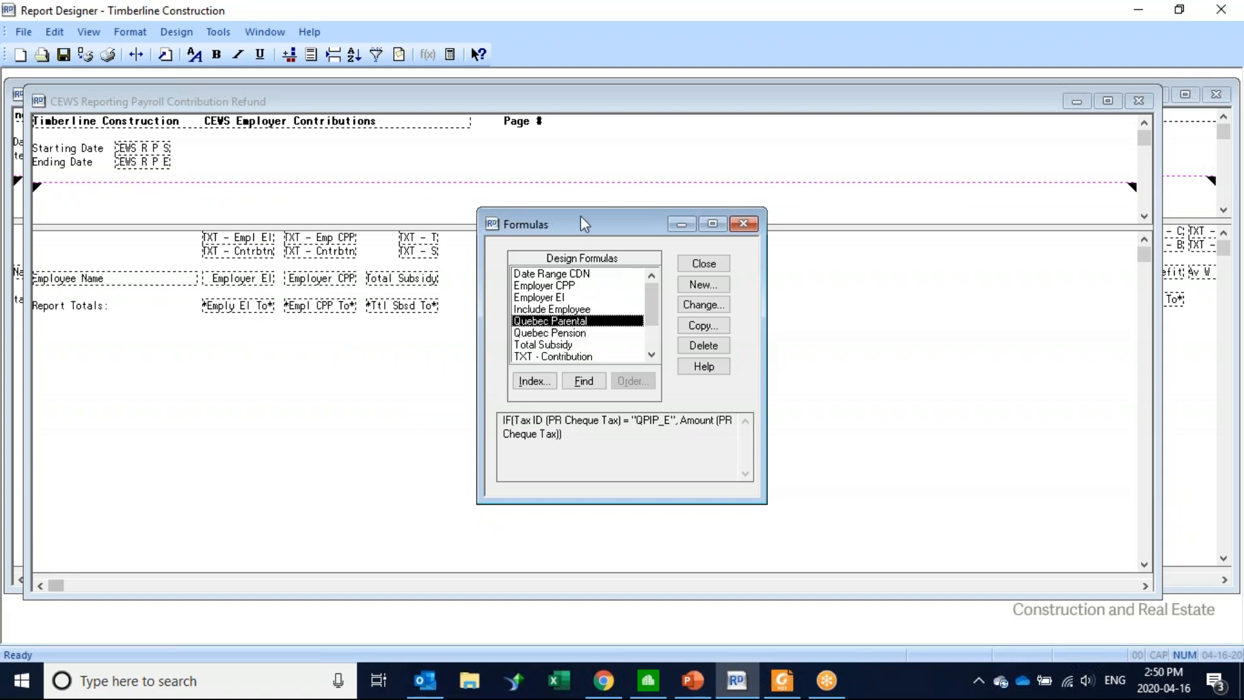
drag(581, 222, 771, 219)
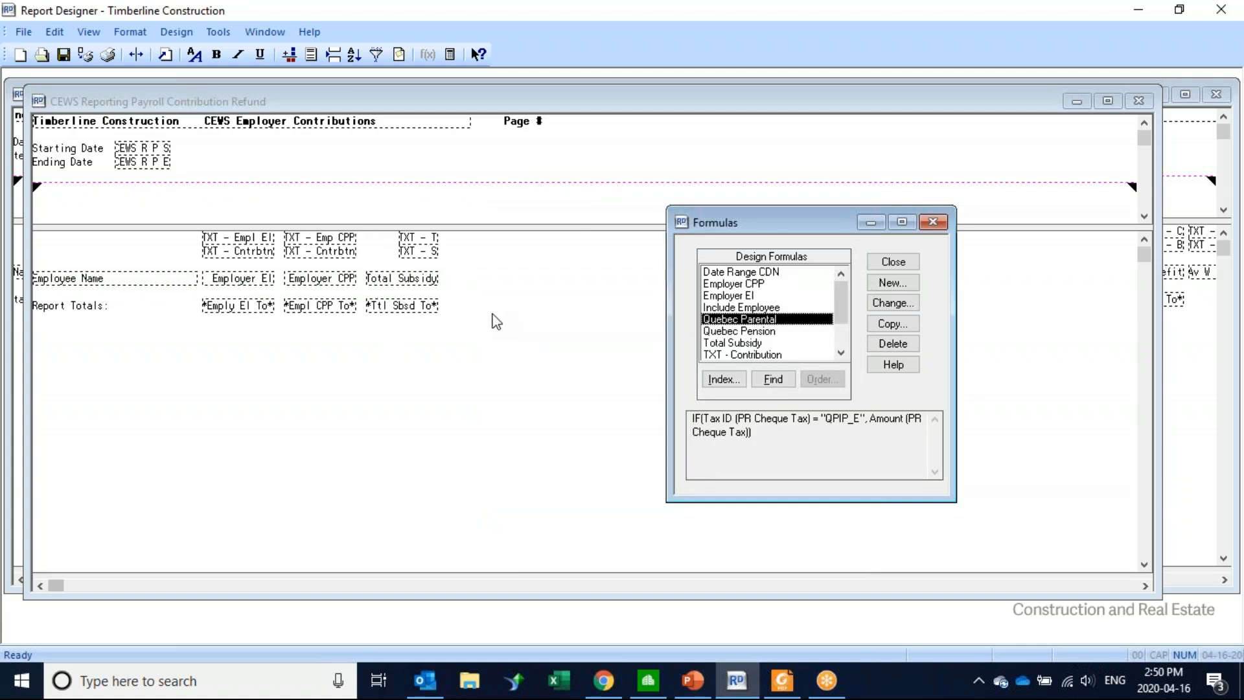
click(894, 264)
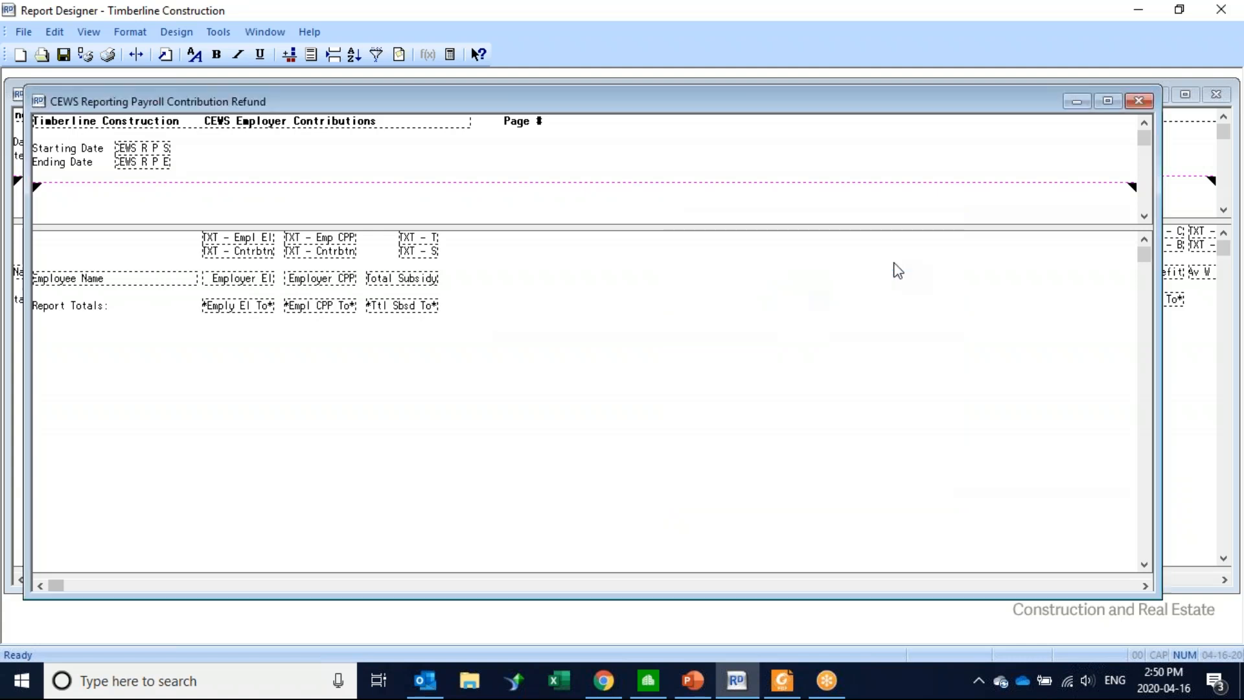
Start printing the refund design from PR Transactions (current) with the CEWS report period set from 3-15-2020 to 4-11-2020
click(82, 57)
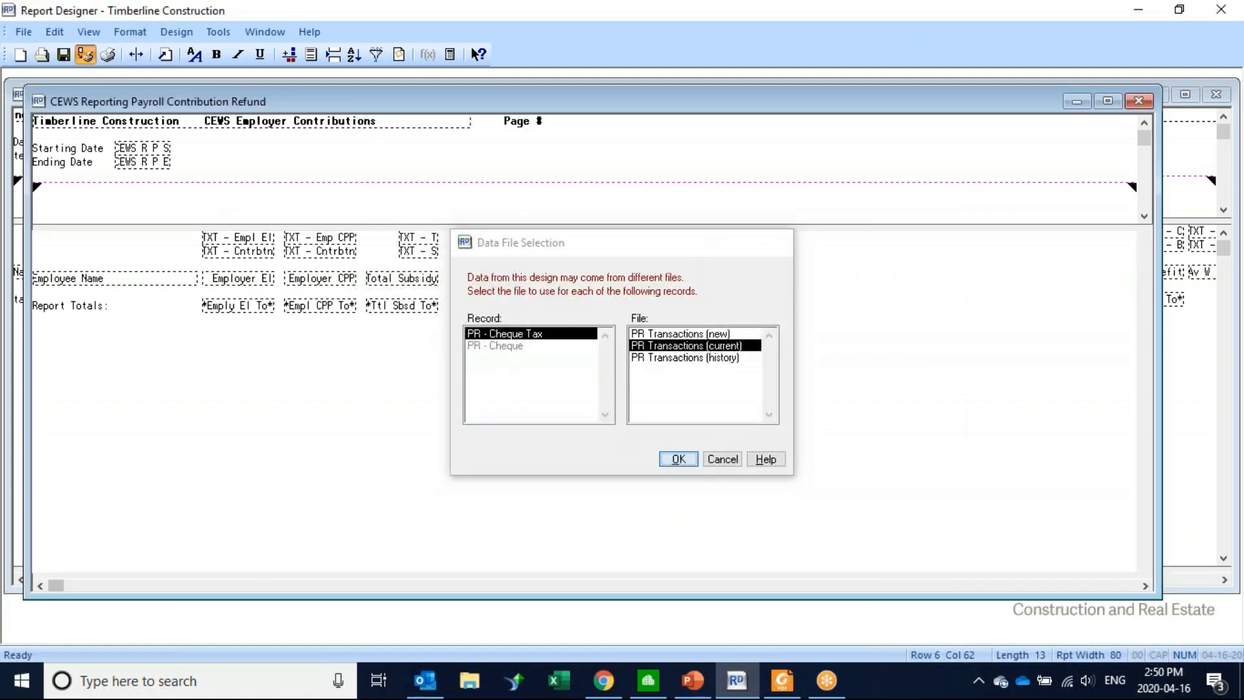
click(675, 458)
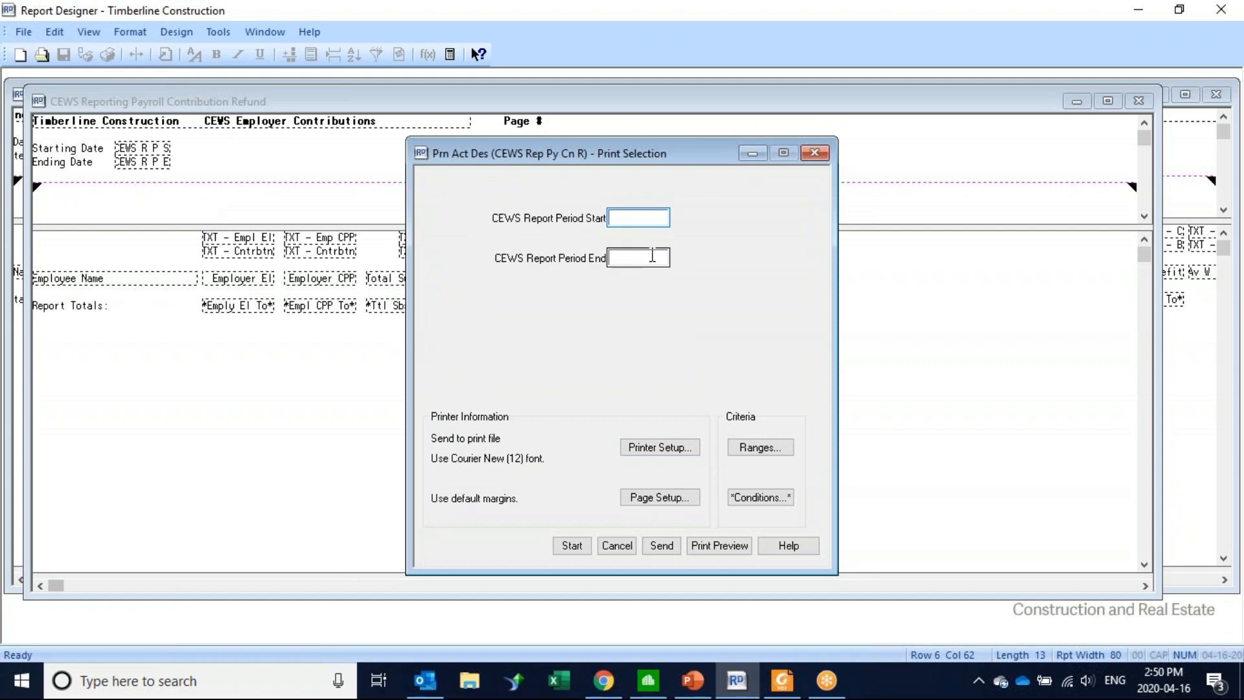
text(3152020)
key(Tab)
text(4-11-2020)
key(Tab)
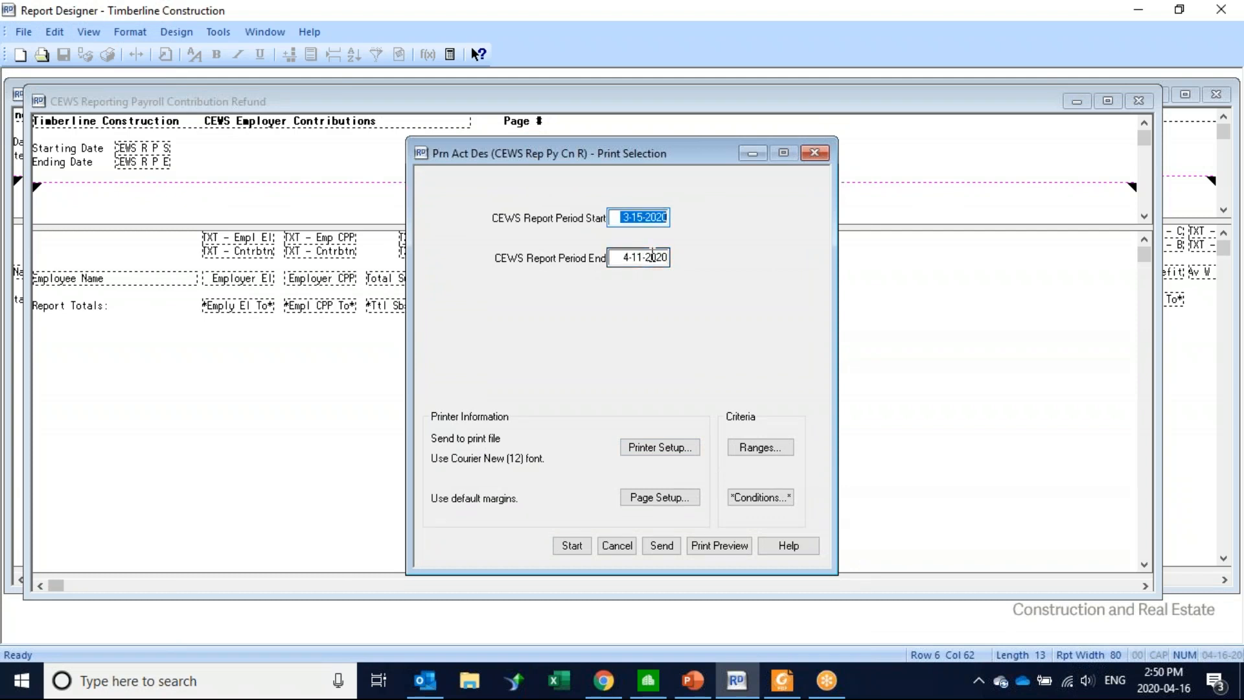
Try deleting the Include Employee print condition, discard the condition change and cancel the print
click(763, 498)
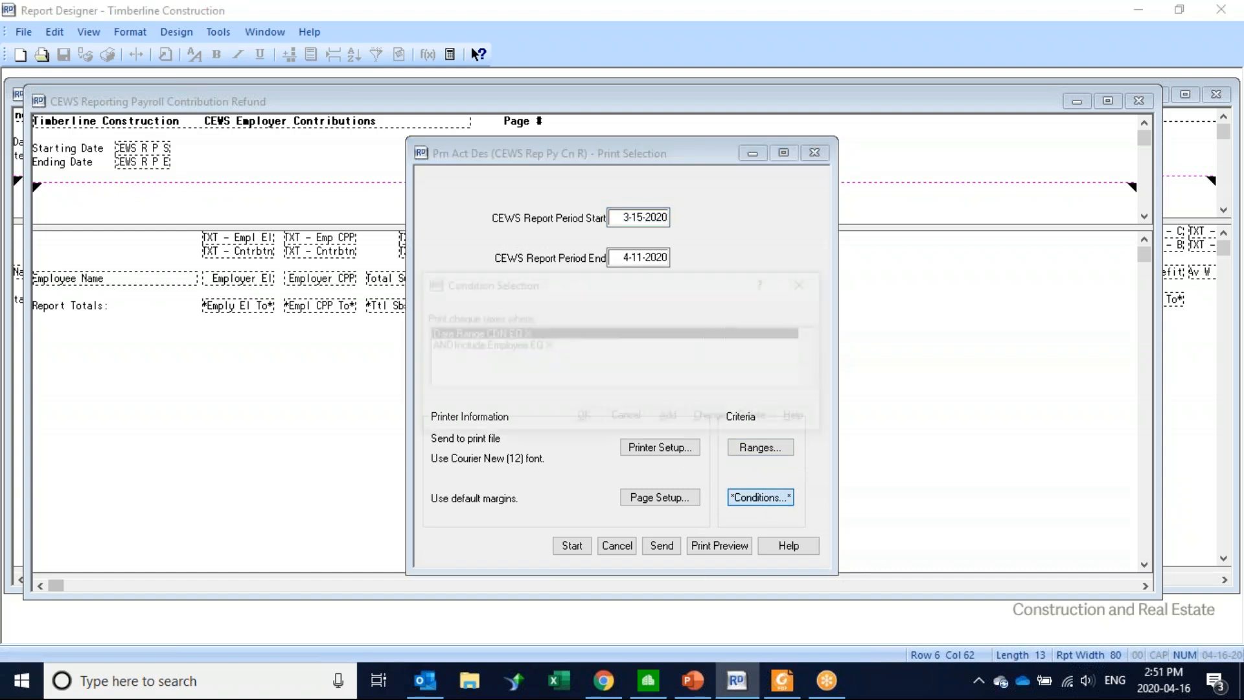
click(489, 351)
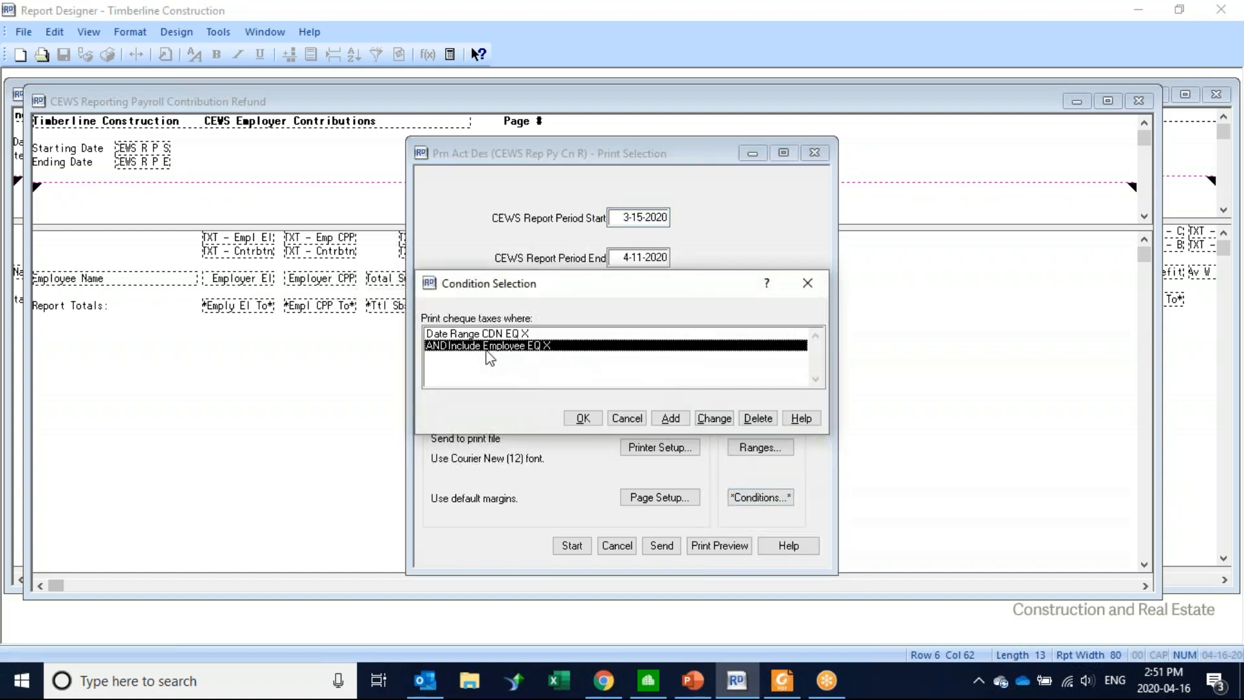
click(755, 419)
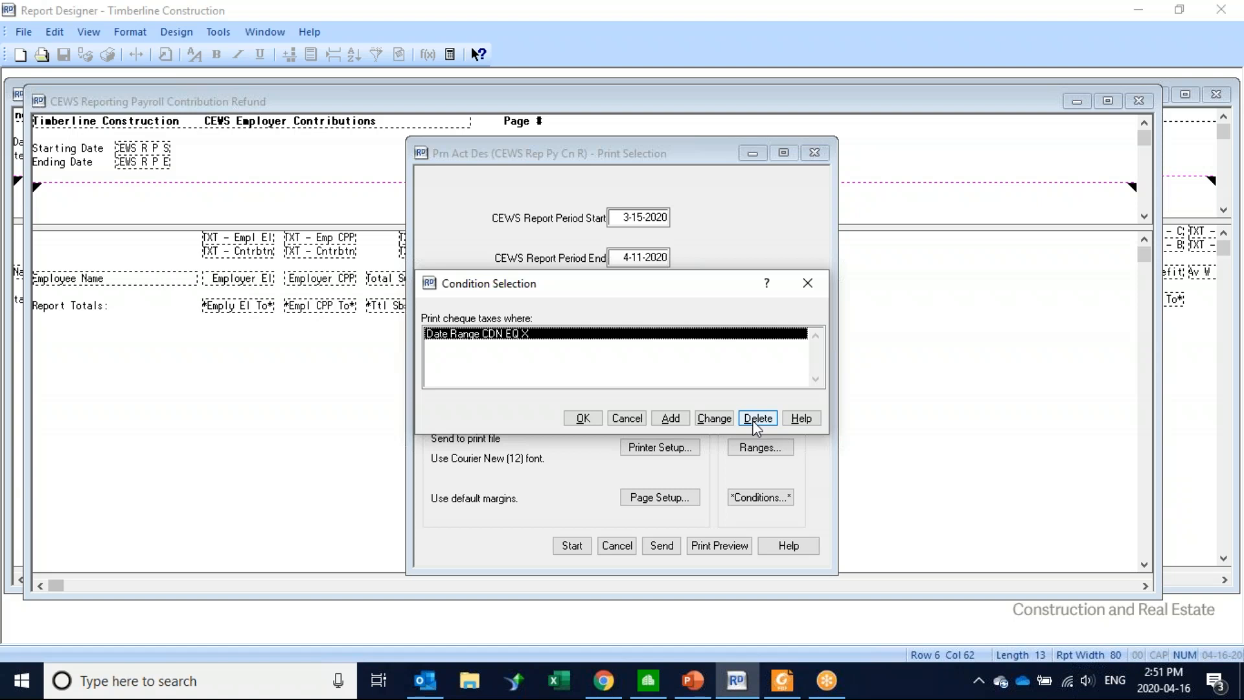
click(626, 418)
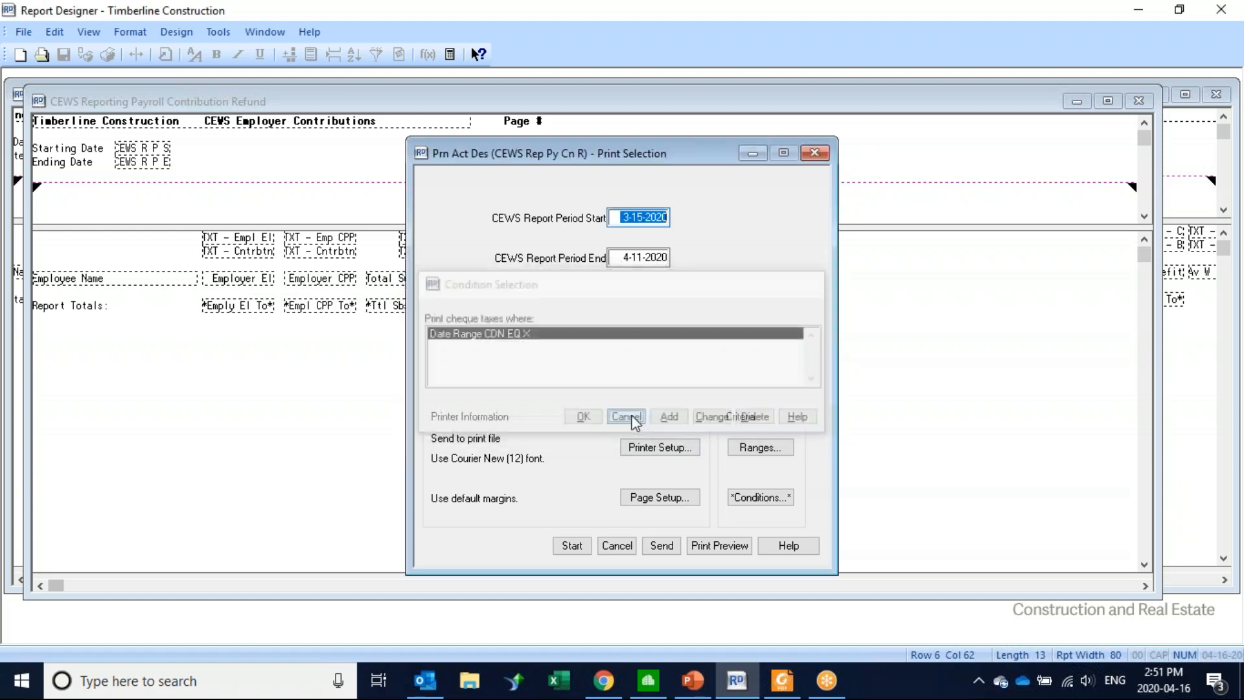
click(617, 544)
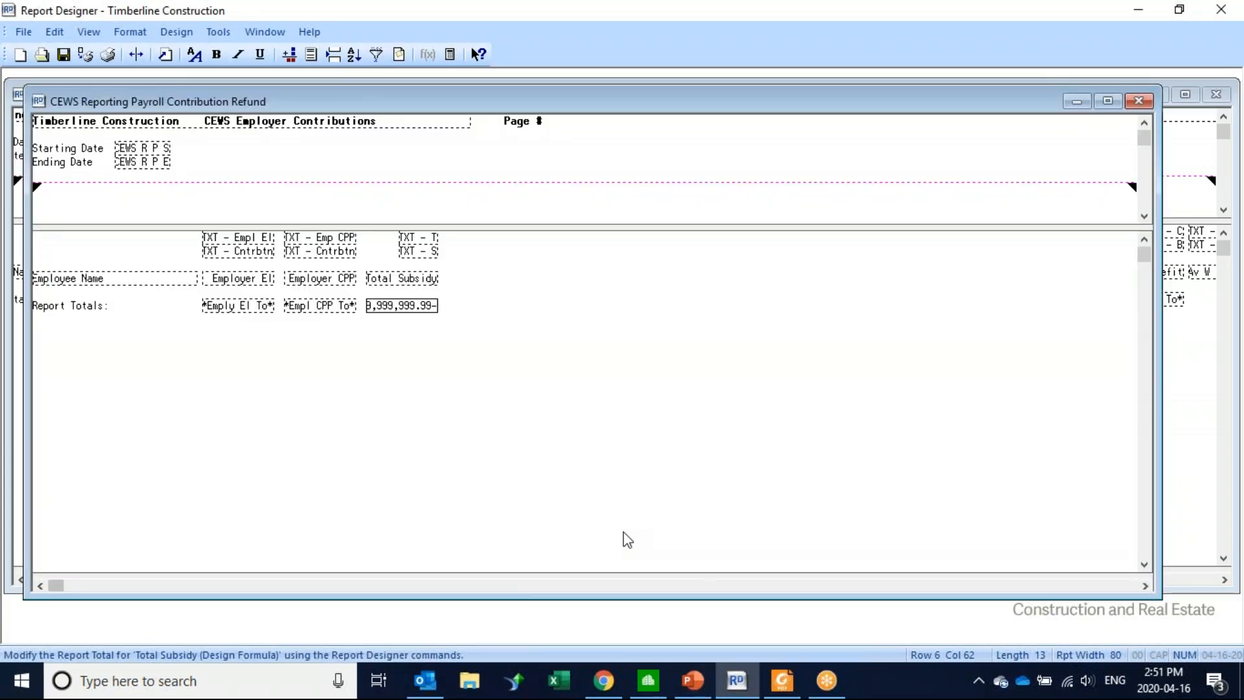
Switch to the Canada Emergency Wage Subsidy Reports presentation in PowerPoint and show the Adding New Reports to the Menu slide
click(835, 682)
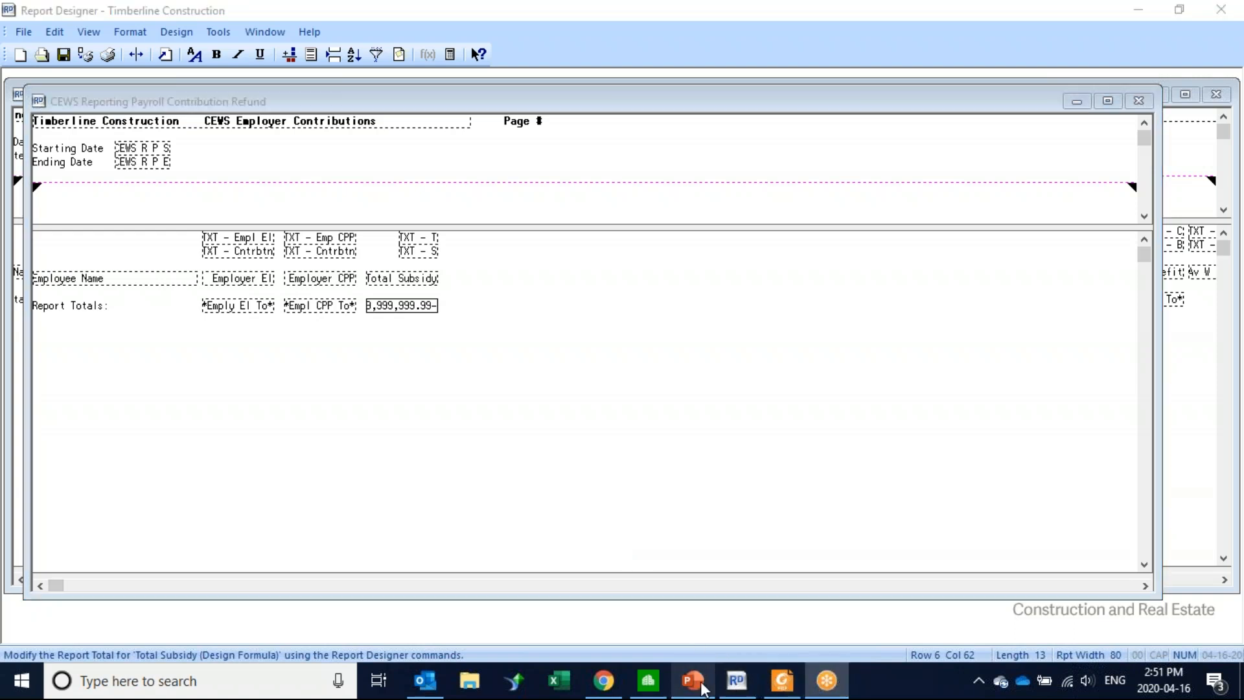
click(693, 680)
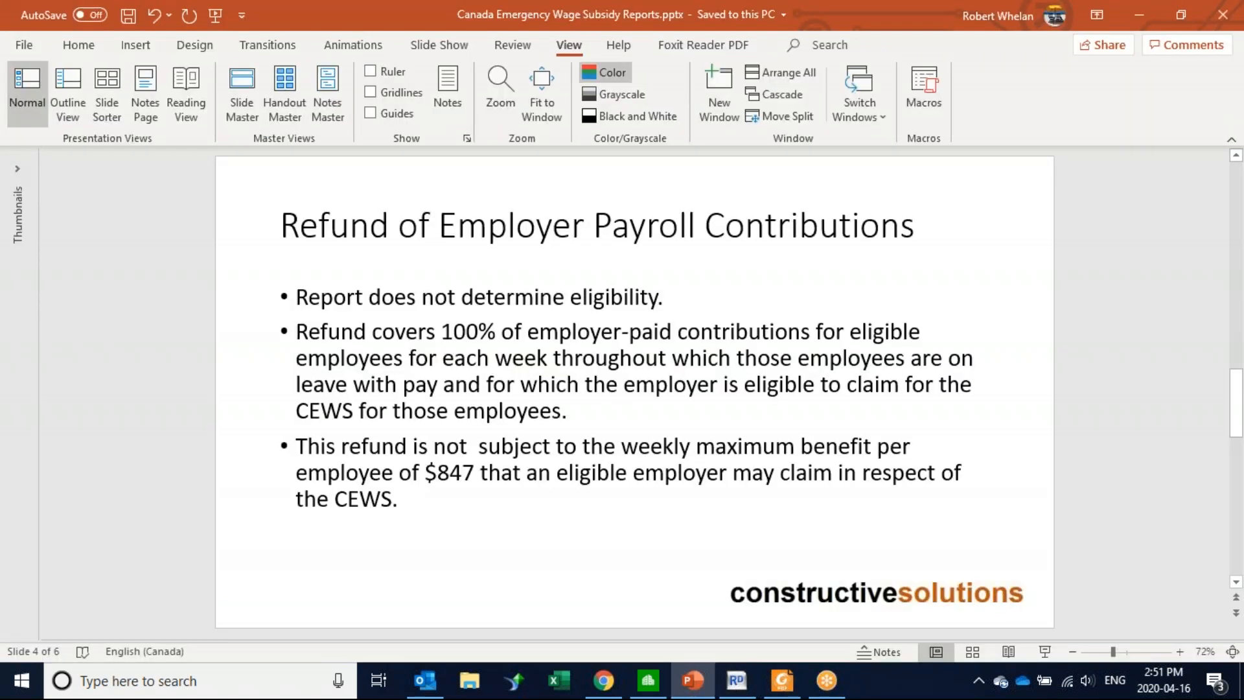
key(Page_Down)
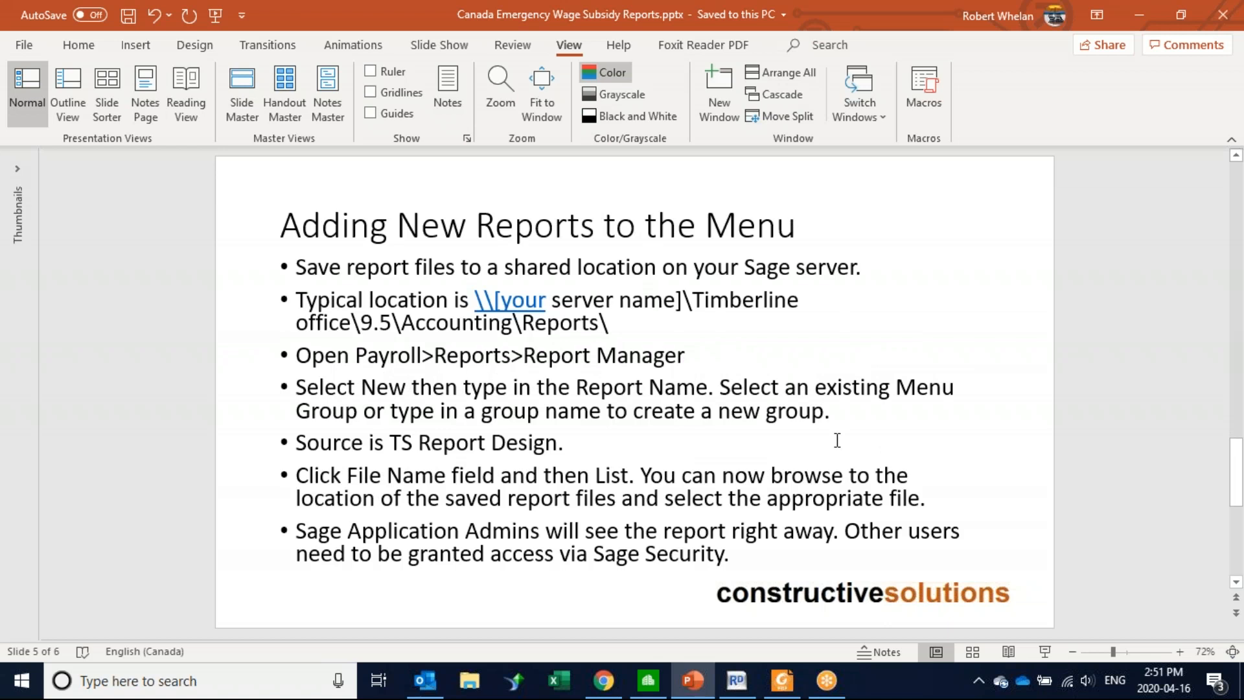